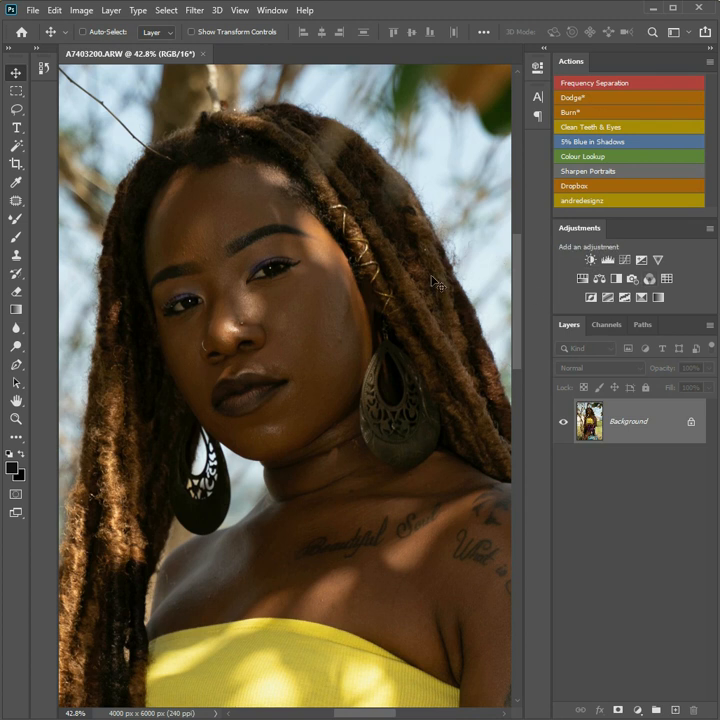
Patch the blemishes and shiny spots on the forehead, nose and cheeks with the Patch tool.
left_click(16, 202)
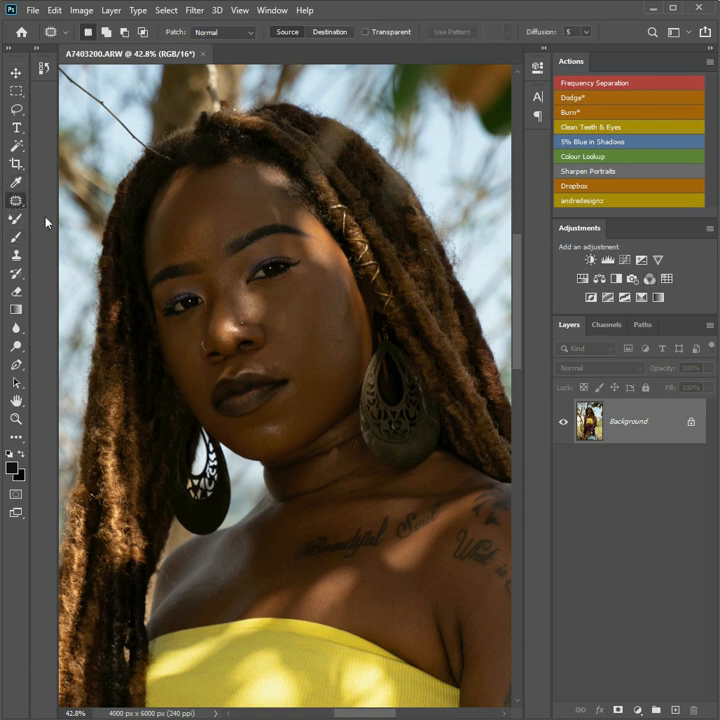
left_click(349, 360)
mouse_move(193, 250)
left_mouse_down()
mouse_move(190, 241)
mouse_move(218, 270)
mouse_move(195, 268)
mouse_move(185, 250)
left_mouse_up()
left_click(217, 254)
left_click(259, 218)
left_click_drag(280, 228, 283, 222)
left_click(254, 214)
mouse_move(276, 373)
left_mouse_down()
mouse_move(286, 376)
mouse_move(305, 355)
left_mouse_up()
left_click(298, 335)
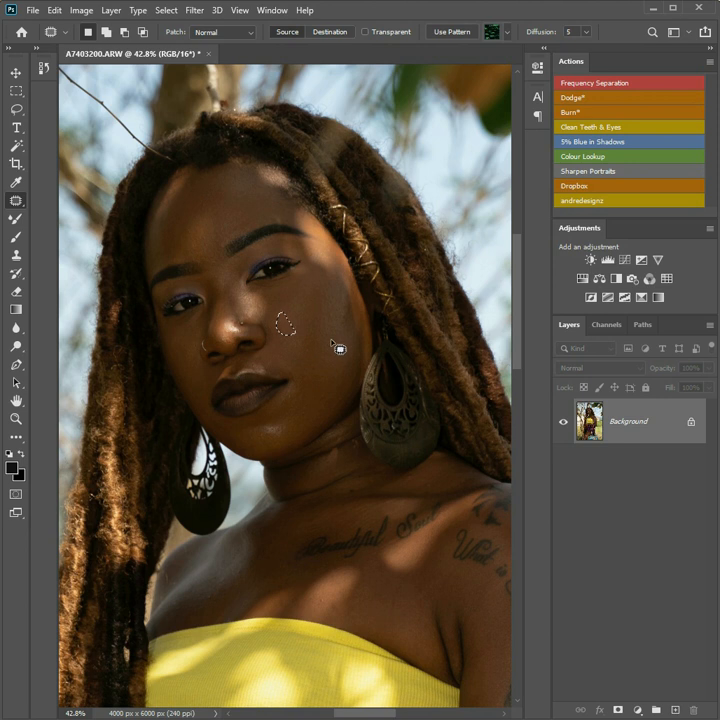
left_click(339, 370)
Patch the skin imperfections on the neck and upper chest with clean nearby skin.
scroll(342, 206, "down", 4)
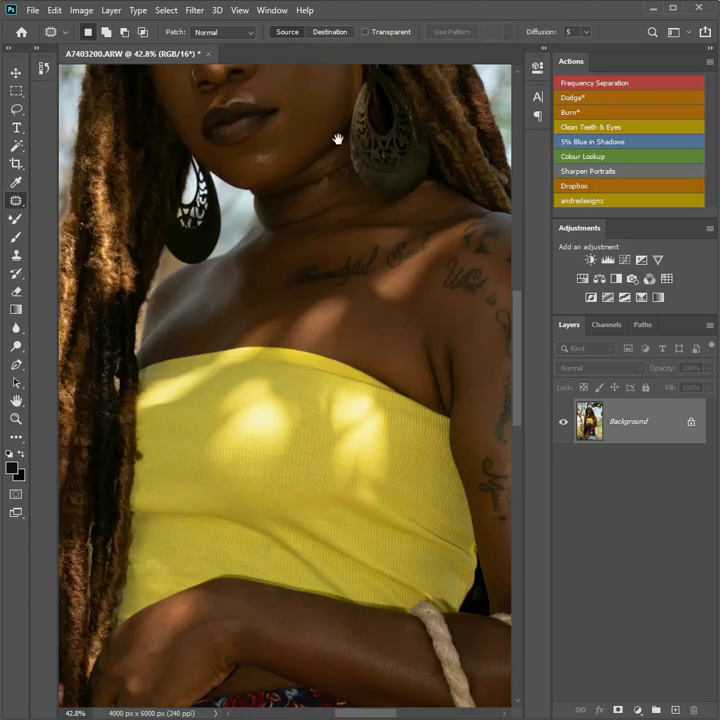
left_click_drag(302, 310, 309, 485)
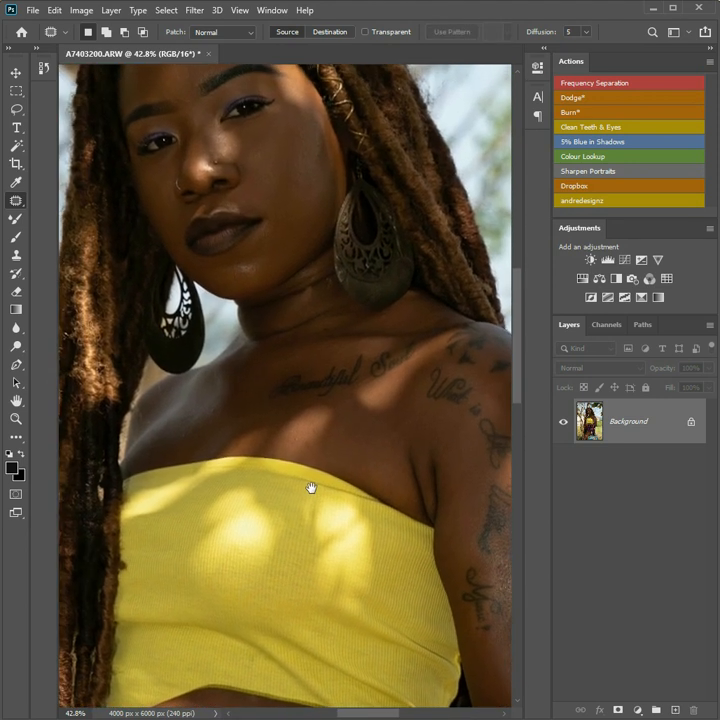
mouse_move(338, 310)
left_mouse_down()
mouse_move(299, 334)
mouse_move(339, 319)
mouse_move(345, 301)
mouse_move(293, 363)
mouse_move(264, 345)
mouse_move(320, 336)
mouse_move(283, 341)
left_mouse_up()
left_click(318, 321)
left_click(312, 341)
left_click(283, 341)
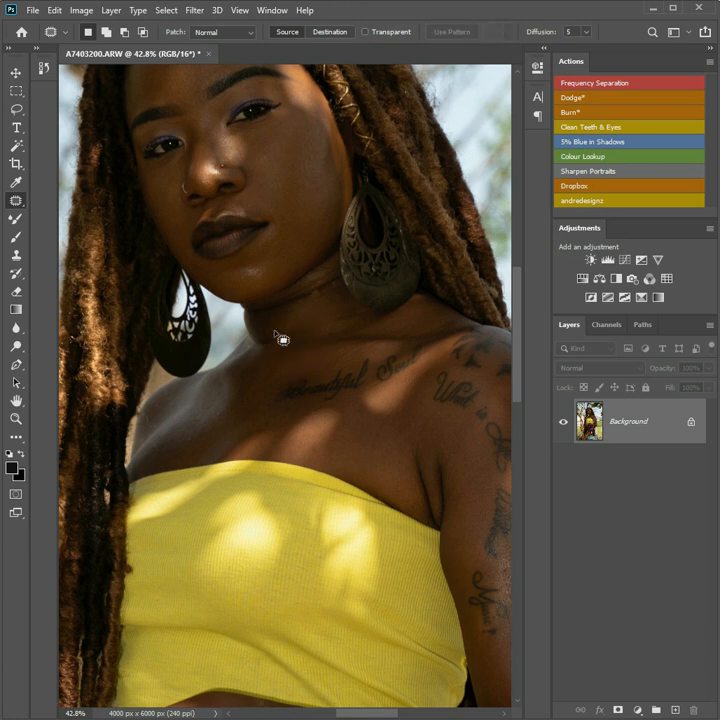
mouse_move(334, 299)
left_mouse_down()
mouse_move(342, 299)
mouse_move(321, 326)
left_mouse_up()
left_click_drag(370, 321, 366, 321)
left_click(315, 421)
Check the skin on the hands, thigh and tattooed arm for remaining blemishes.
scroll(315, 421, "down", 10)
scroll(303, 284, "down", 5)
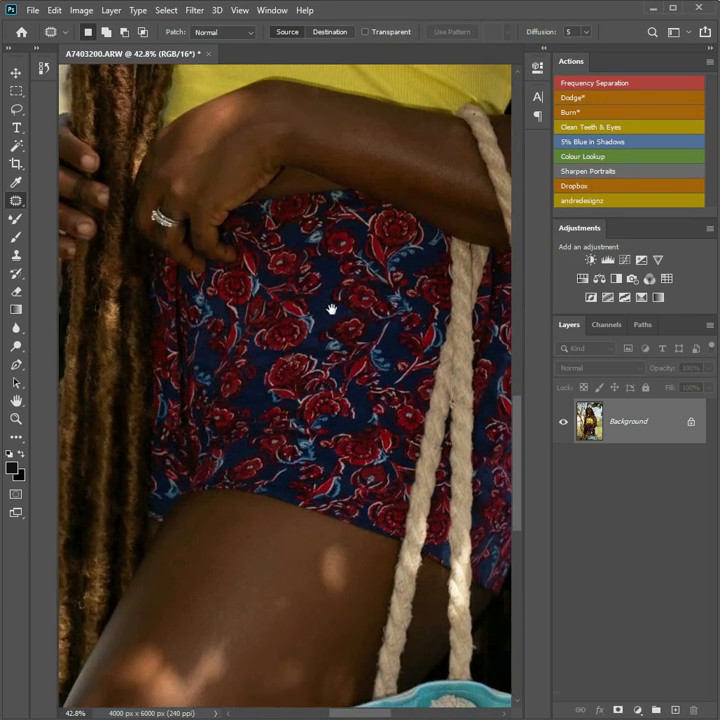
left_click_drag(329, 294, 399, 487)
scroll(333, 511, "up", 10)
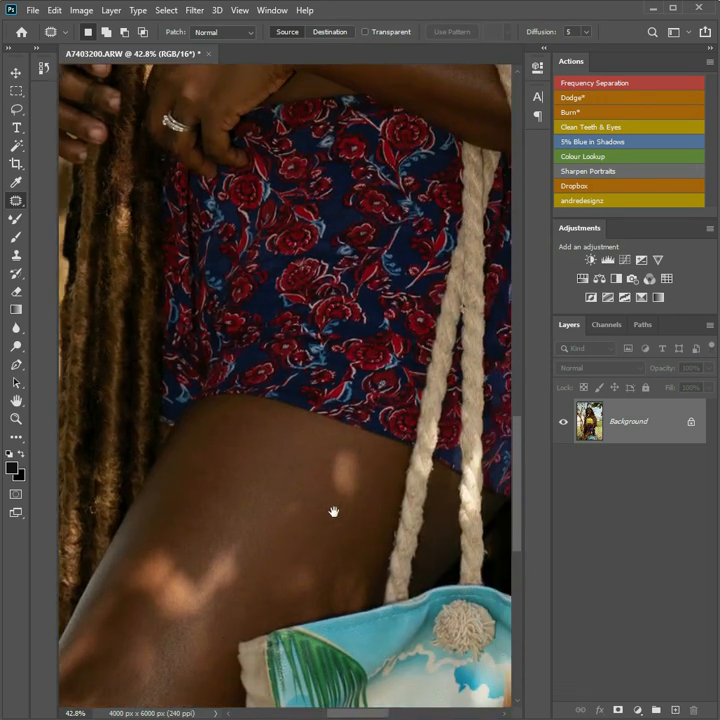
scroll(215, 453, "right", 5)
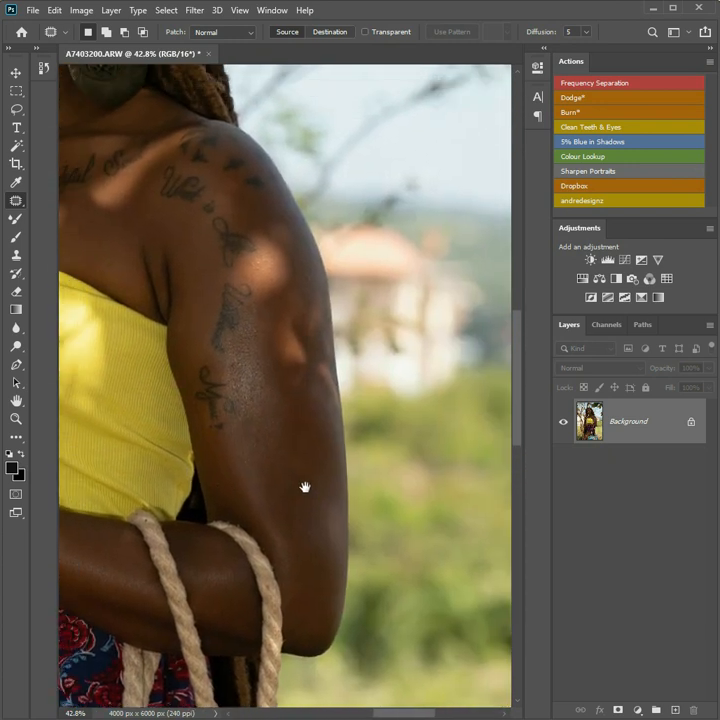
left_click_drag(289, 474, 310, 517)
key("ctrl+d")
Patch away the end of the thin twig overlapping the hair above the forehead, clearing each selection.
left_click_drag(260, 373, 316, 481)
left_click_drag(365, 400, 367, 378)
left_click_drag(366, 386, 362, 412)
key("ctrl+d")
mouse_move(354, 331)
left_mouse_down()
mouse_move(348, 340)
mouse_move(356, 332)
left_mouse_up()
key("ctrl+d")
left_click_drag(368, 375, 347, 316)
left_click_drag(347, 328, 355, 342)
mouse_move(332, 303)
left_mouse_down()
mouse_move(342, 329)
mouse_move(334, 304)
left_mouse_up()
left_click_drag(339, 317, 354, 344)
key("ctrl+d")
mouse_move(325, 385)
left_mouse_down()
mouse_move(413, 374)
mouse_move(366, 466)
mouse_move(386, 508)
mouse_move(321, 519)
mouse_move(256, 494)
mouse_move(373, 485)
mouse_move(399, 545)
mouse_move(360, 415)
left_mouse_up()
mouse_move(371, 352)
left_mouse_down()
mouse_move(368, 371)
mouse_move(390, 350)
mouse_move(366, 379)
mouse_move(410, 357)
mouse_move(402, 358)
left_mouse_up()
key("ctrl+d")
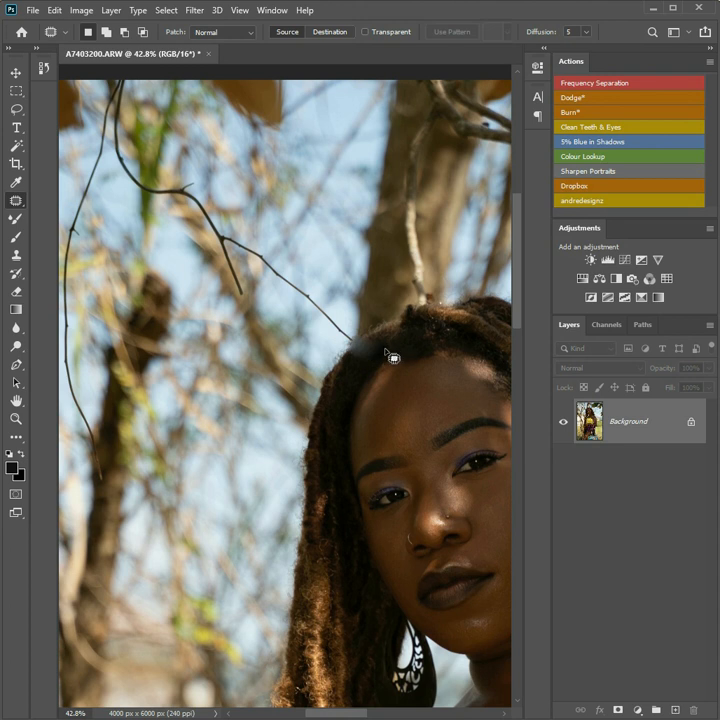
Clone clean hair over the smudged patch at the hairline with the Clone Stamp tool.
key("s")
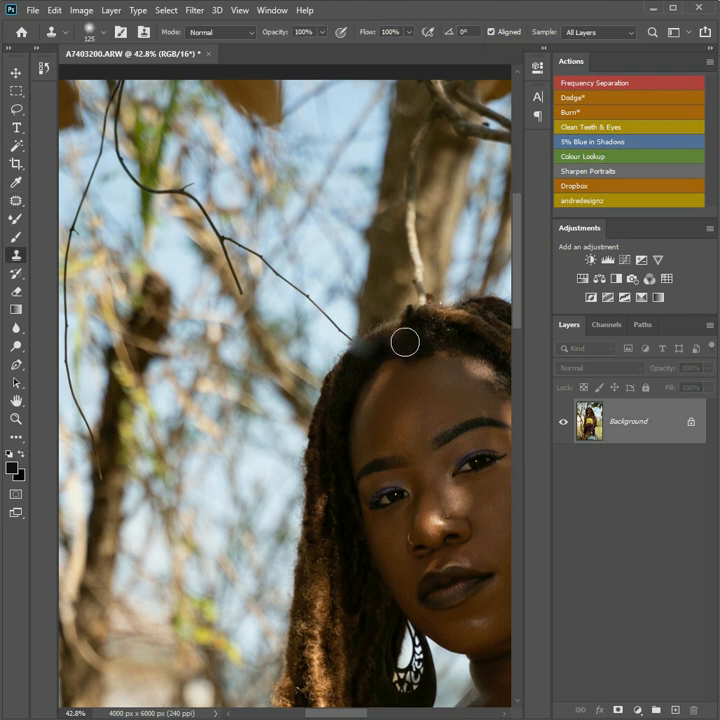
key("alt")
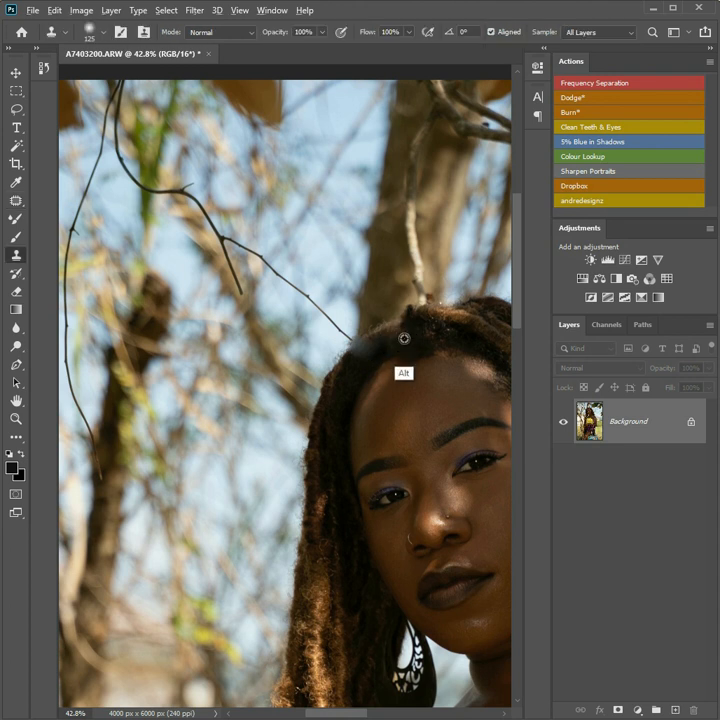
left_click(403, 343, "alt")
left_click_drag(375, 356, 359, 361)
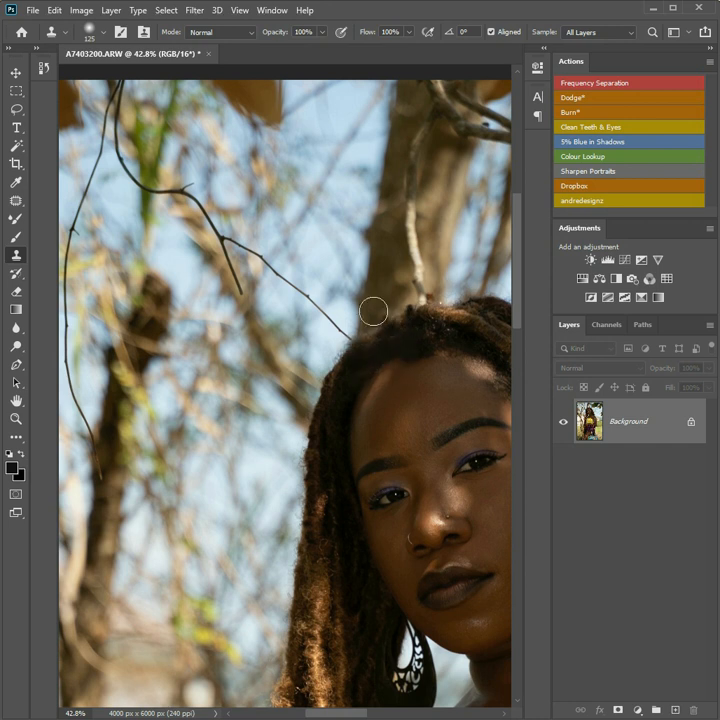
Reduce the Clone Stamp brush to 50 and clone background over the twig end touching the hair.
key("bracketleft")
key("bracketleft")
key("bracketleft")
key("bracketleft")
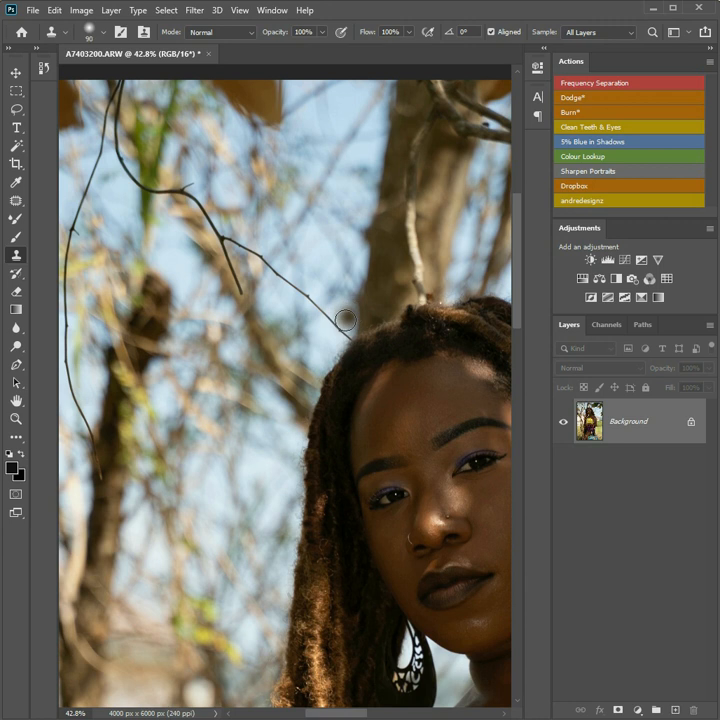
key("bracketleft")
key("bracketleft")
key("alt")
left_click(340, 342, "alt")
mouse_move(336, 328)
left_mouse_down()
mouse_move(329, 319)
mouse_move(350, 335)
left_mouse_up()
left_click(338, 332, "alt")
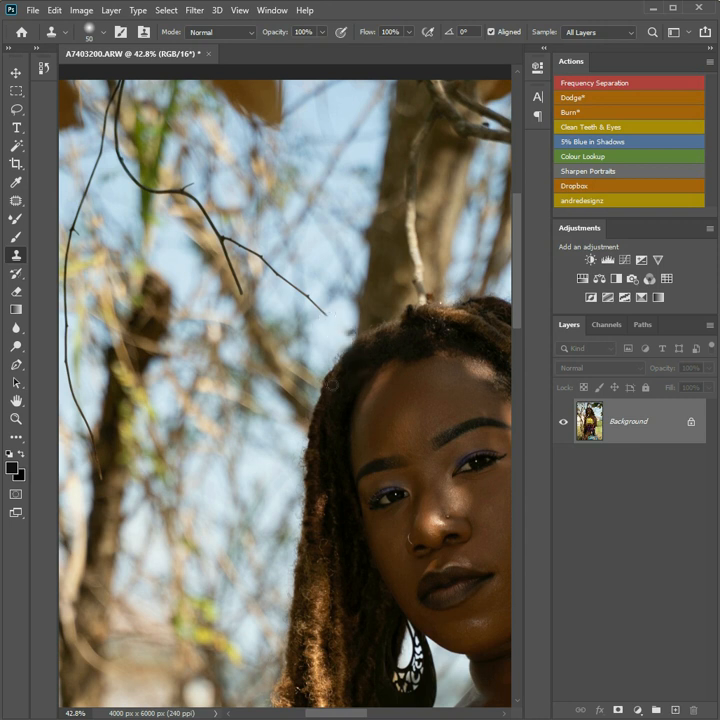
Duplicate the Background layer.
scroll(337, 375, "down", 5)
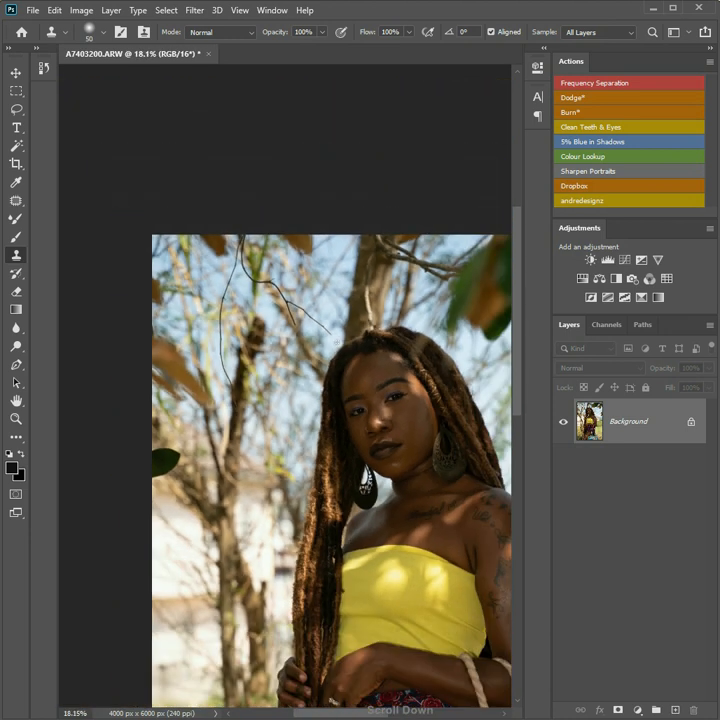
scroll(330, 325, "up", 1)
left_click_drag(648, 428, 675, 709)
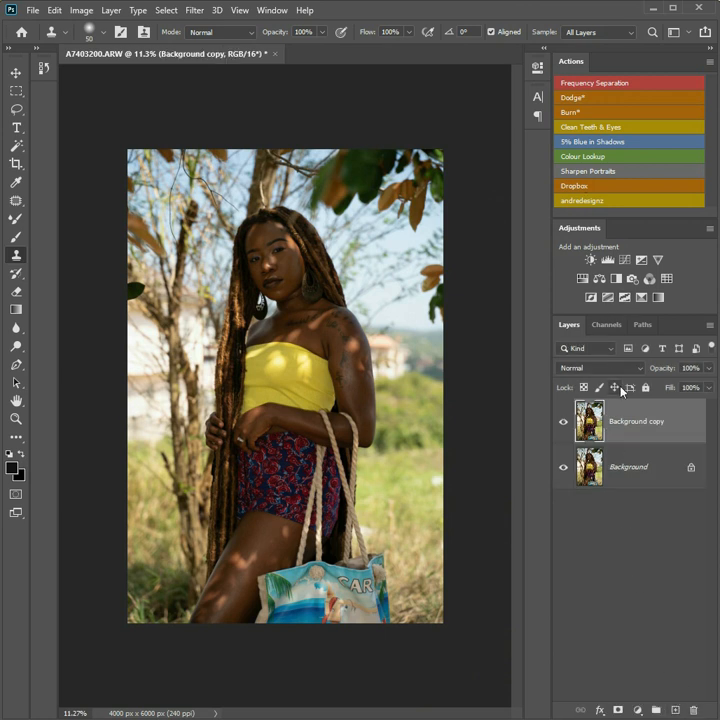
Apply automatic tone settings to the duplicate layer in the Camera Raw Filter and set Shadows to +60.
left_click(195, 11)
left_click(252, 94)
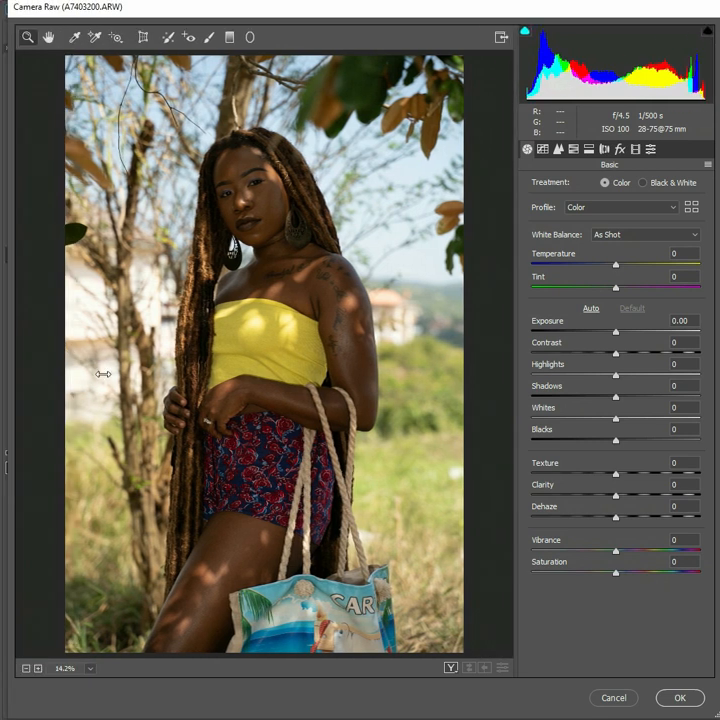
left_click_drag(103, 374, 3, 388)
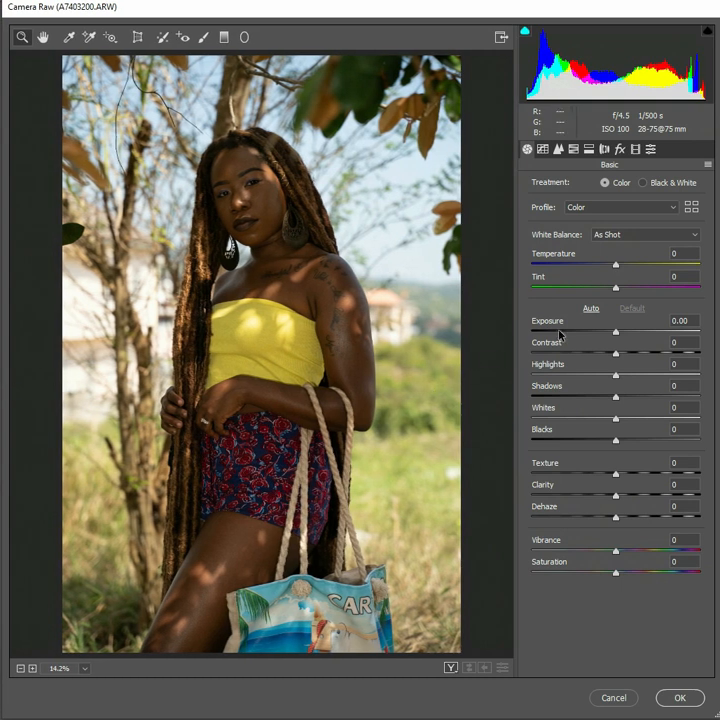
left_click(591, 309)
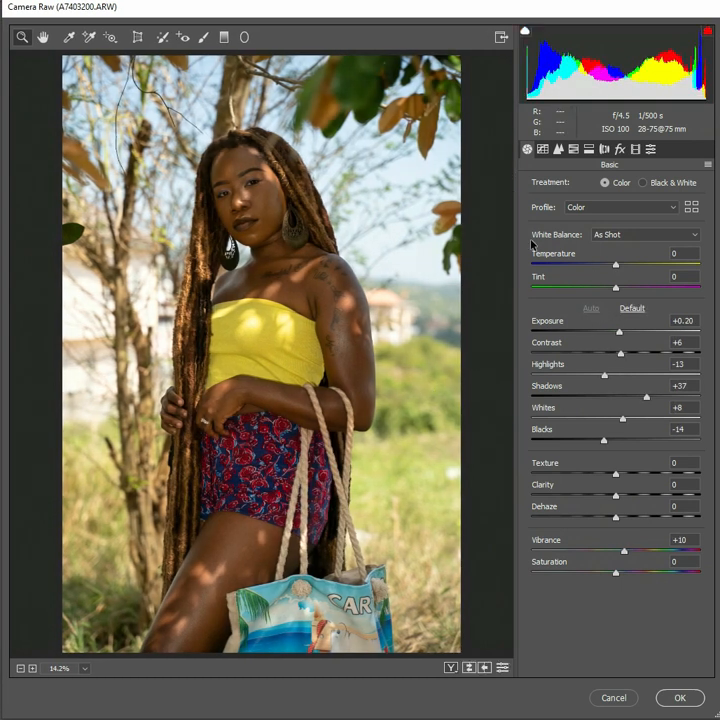
left_click_drag(647, 399, 667, 398)
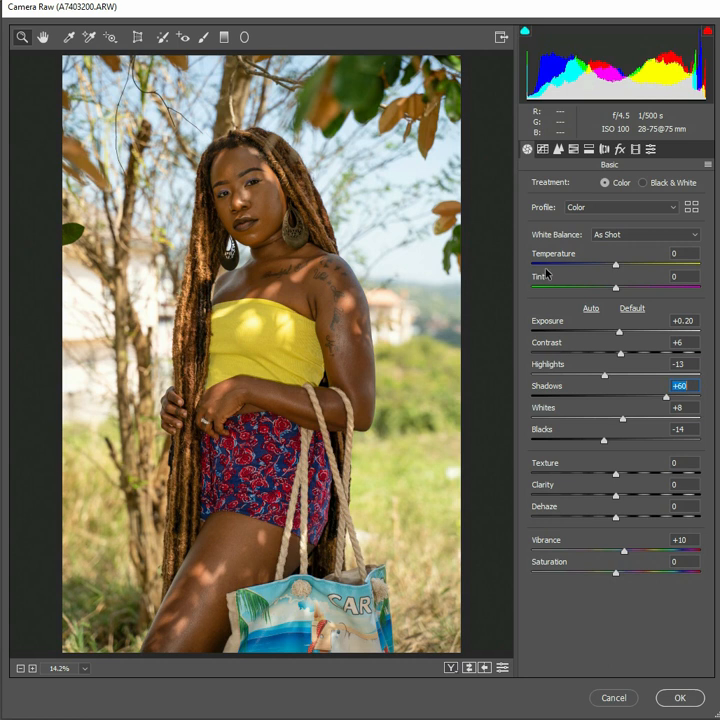
Set the Blue Primary hue to -11 in Calibration, try a Red Primary hue of +6 and return it to 0.
left_click(646, 151)
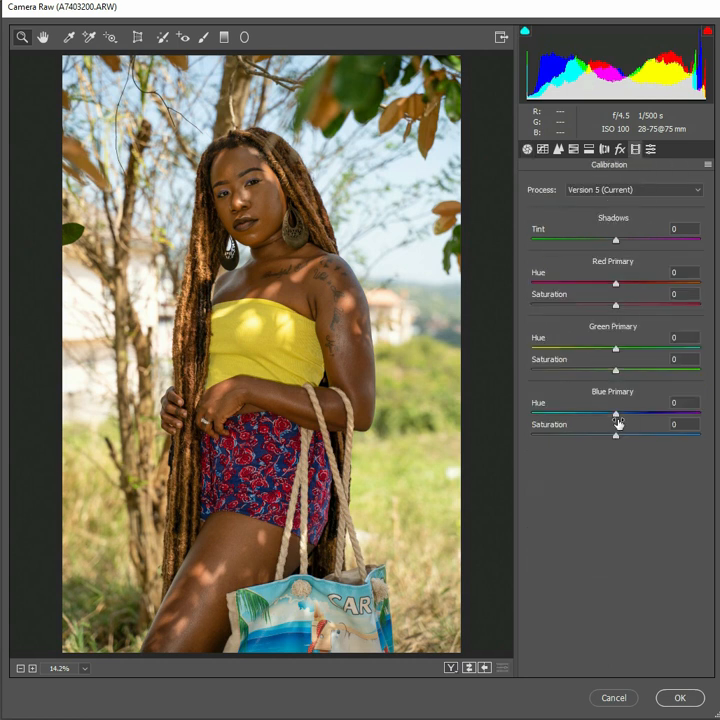
mouse_move(615, 418)
left_mouse_down()
mouse_move(596, 415)
mouse_move(607, 418)
left_mouse_up()
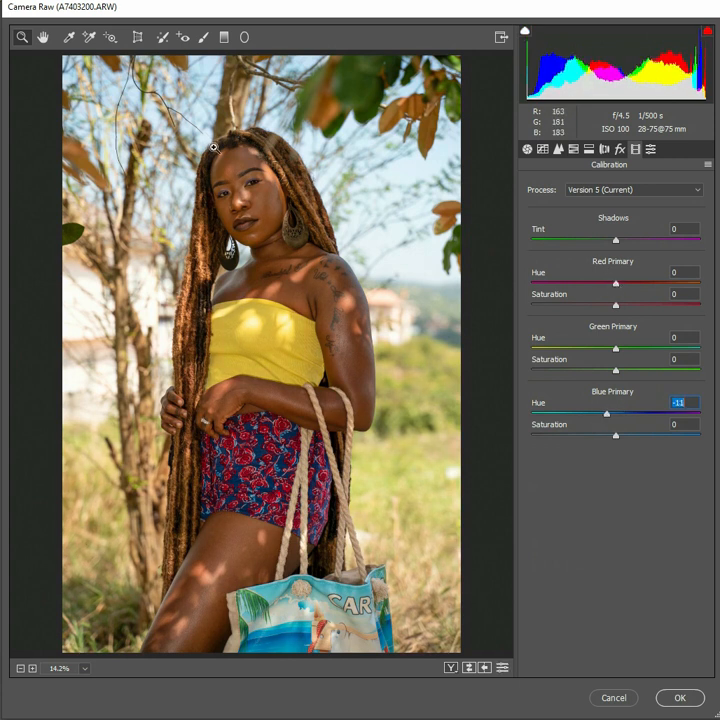
mouse_move(615, 285)
left_mouse_down()
mouse_move(630, 284)
mouse_move(621, 287)
left_mouse_up()
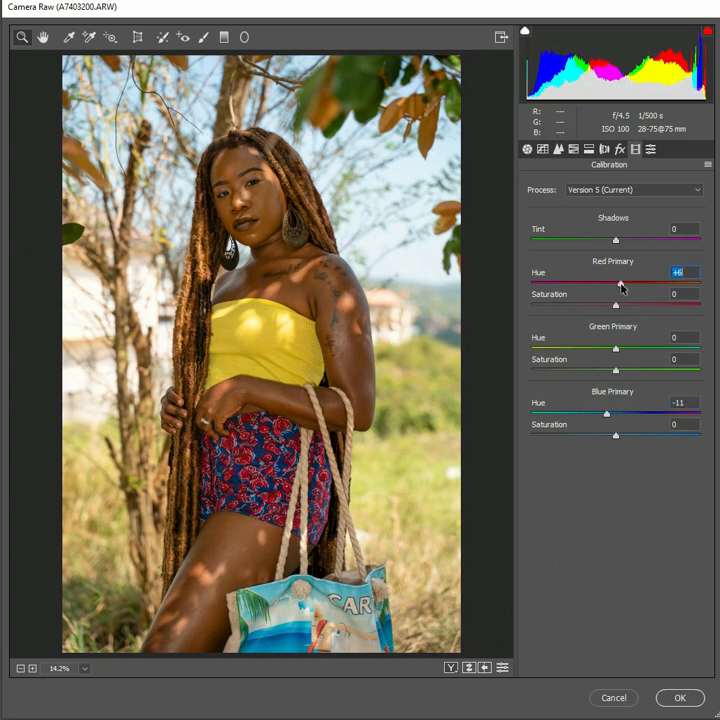
type("0")
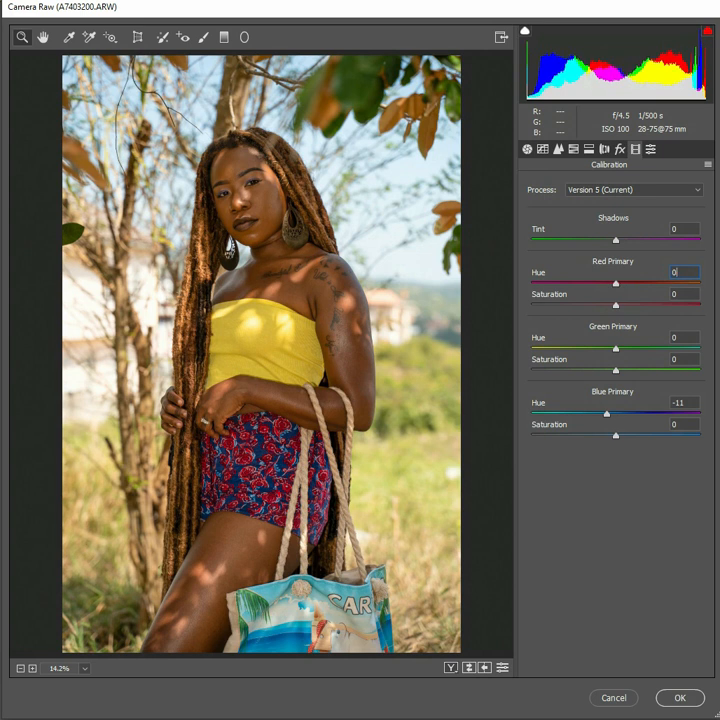
In the HSL adjustments, set Oranges saturation to -16, Greens hue to +69 and Yellows hue to -4.
left_click(574, 150)
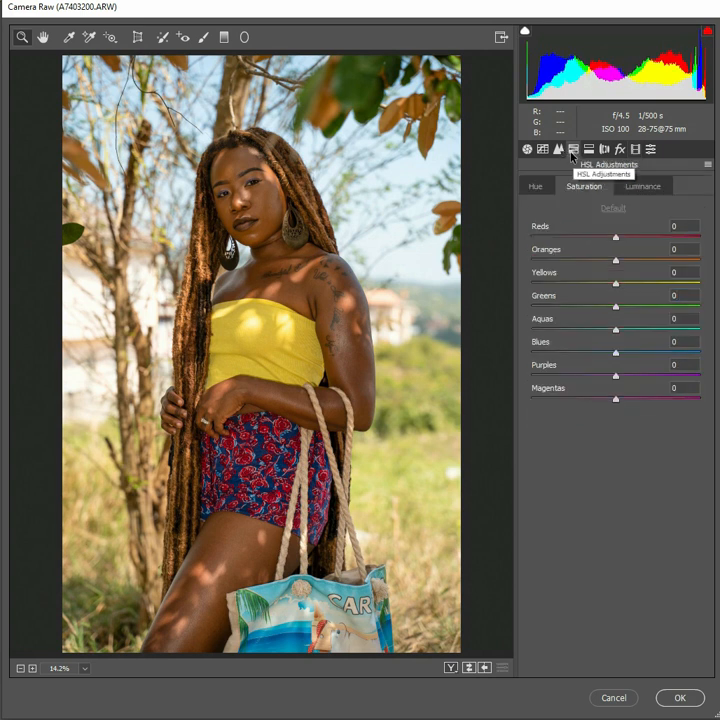
mouse_move(618, 263)
left_mouse_down()
mouse_move(630, 262)
mouse_move(588, 260)
mouse_move(612, 265)
mouse_move(604, 265)
mouse_move(609, 272)
left_mouse_up()
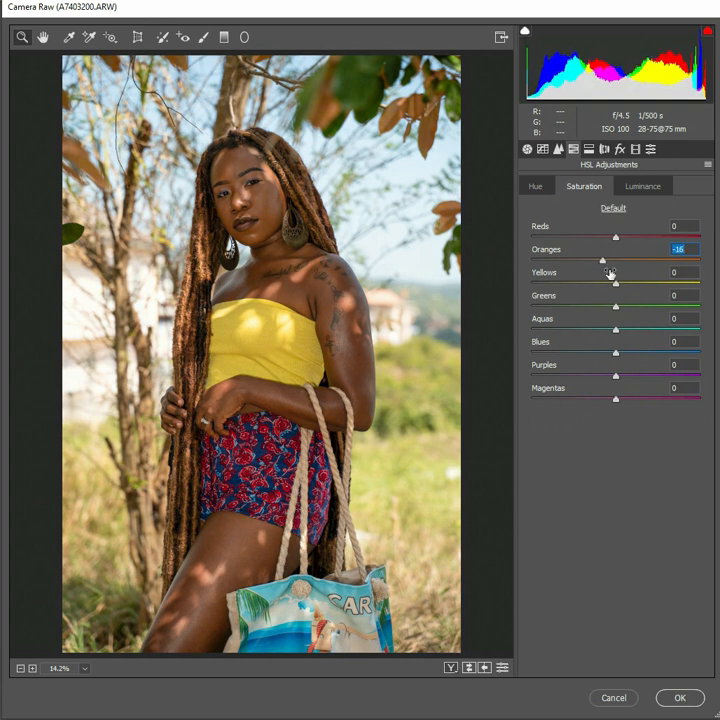
left_click(537, 187)
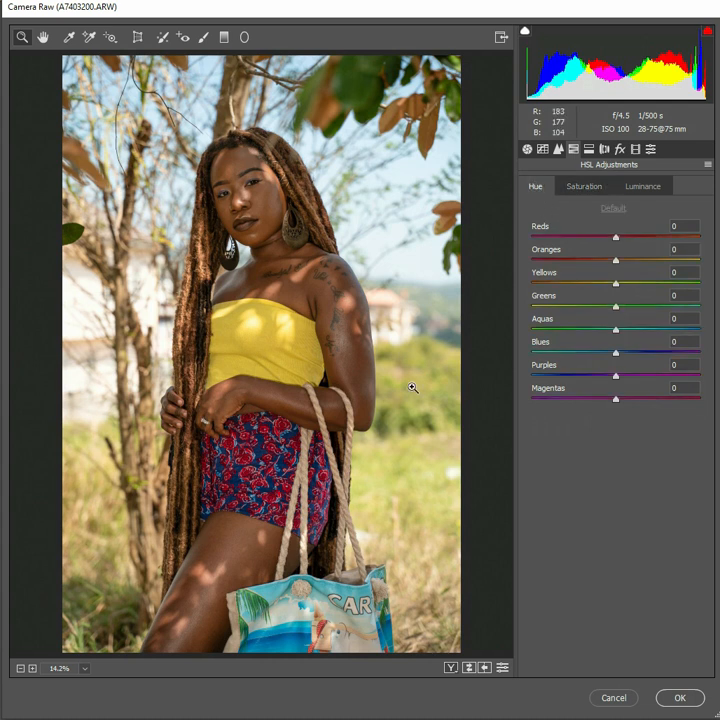
left_click_drag(617, 307, 680, 321)
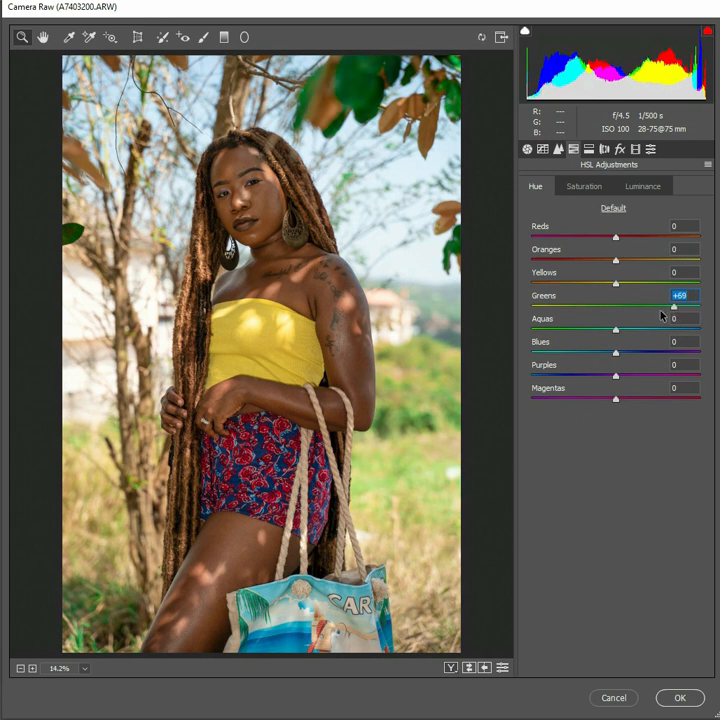
mouse_move(617, 286)
left_mouse_down()
mouse_move(590, 286)
mouse_move(627, 294)
mouse_move(613, 292)
left_mouse_up()
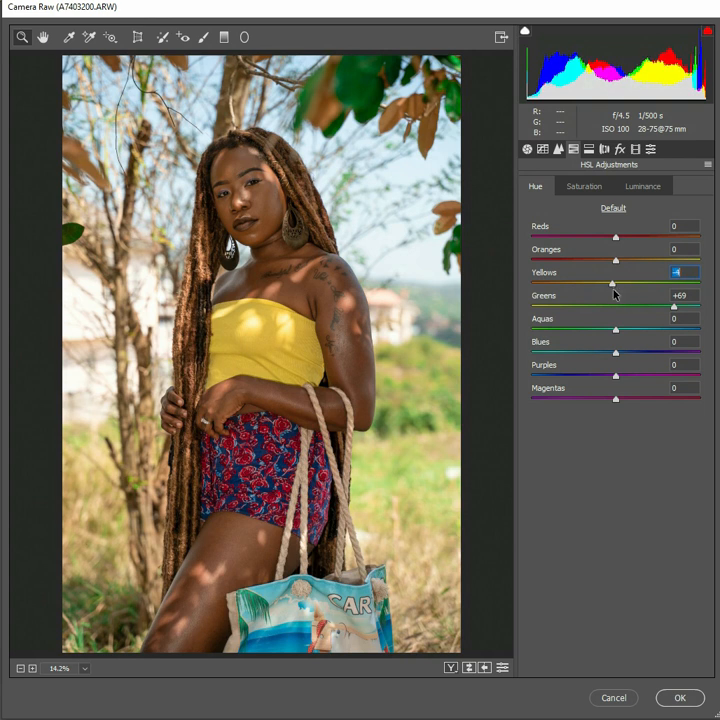
Set Dehaze to +5 and Blacks to -17, and apply the Camera Raw adjustments to the layer.
left_click(527, 149)
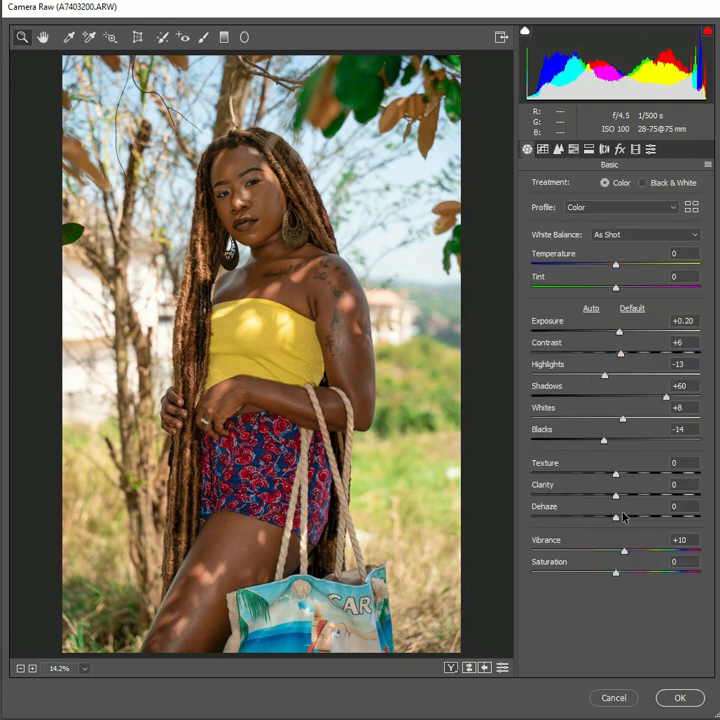
mouse_move(621, 520)
left_mouse_down()
mouse_move(632, 518)
mouse_move(622, 519)
left_mouse_up()
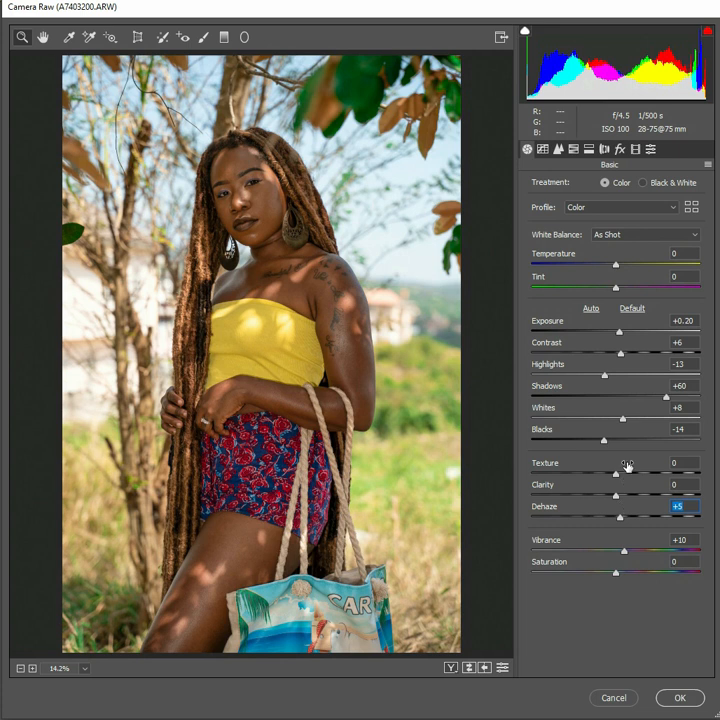
left_click_drag(605, 443, 601, 440)
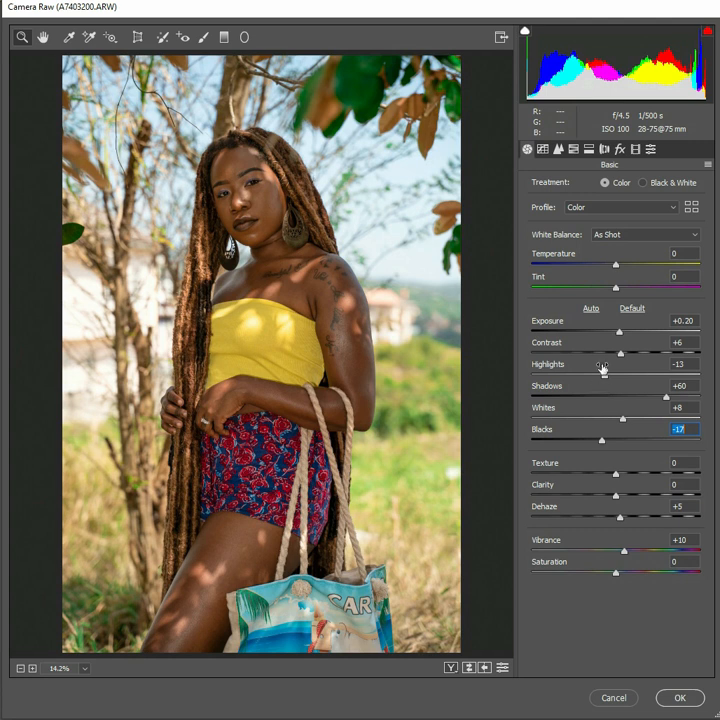
left_click(543, 149)
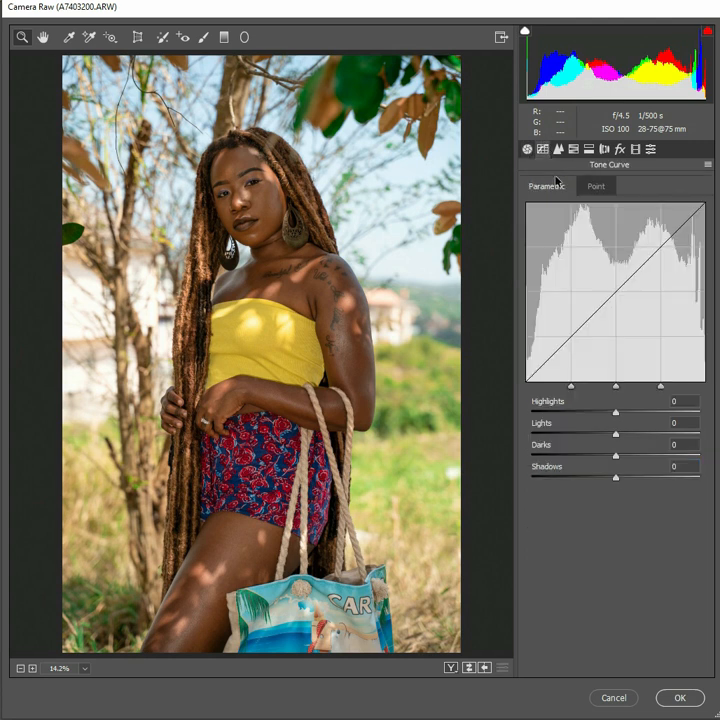
left_click(527, 150)
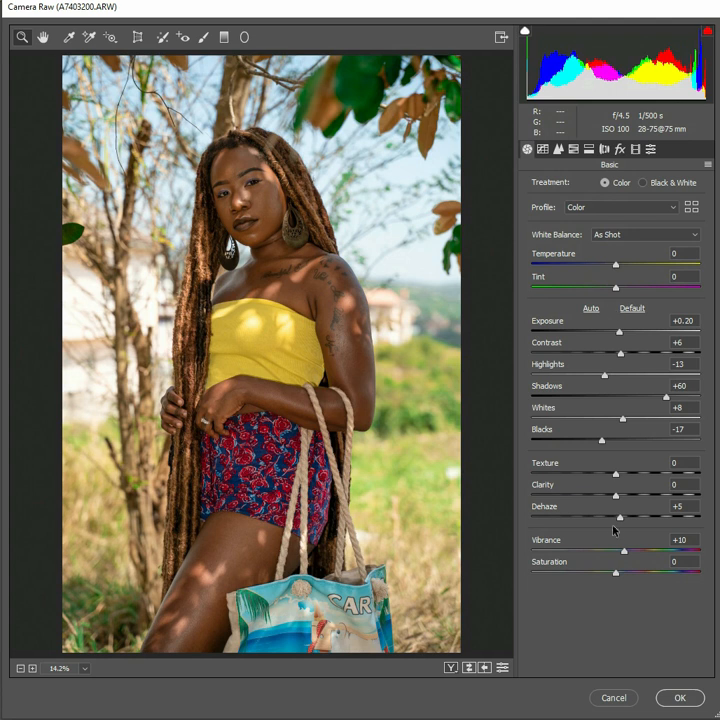
left_click(679, 698)
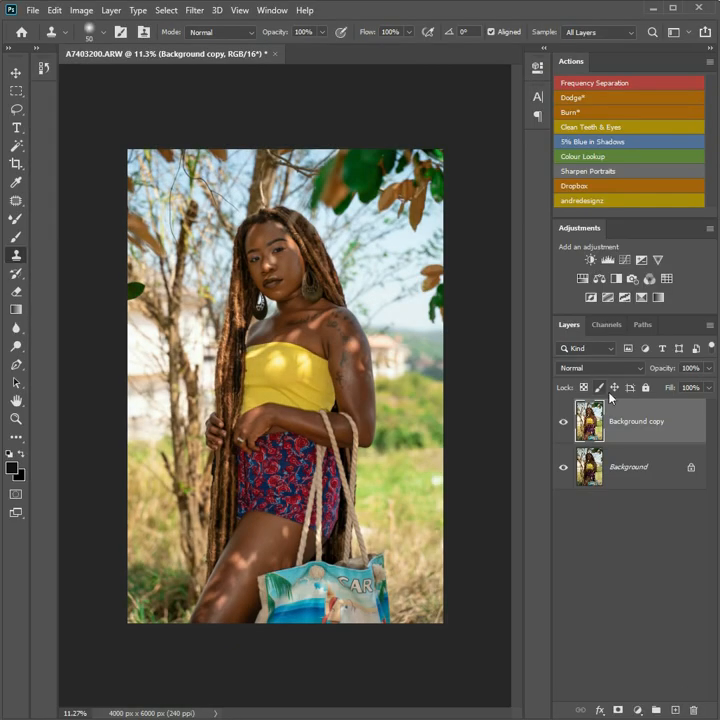
Compare the image with and without the Background copy layer.
left_click(563, 425)
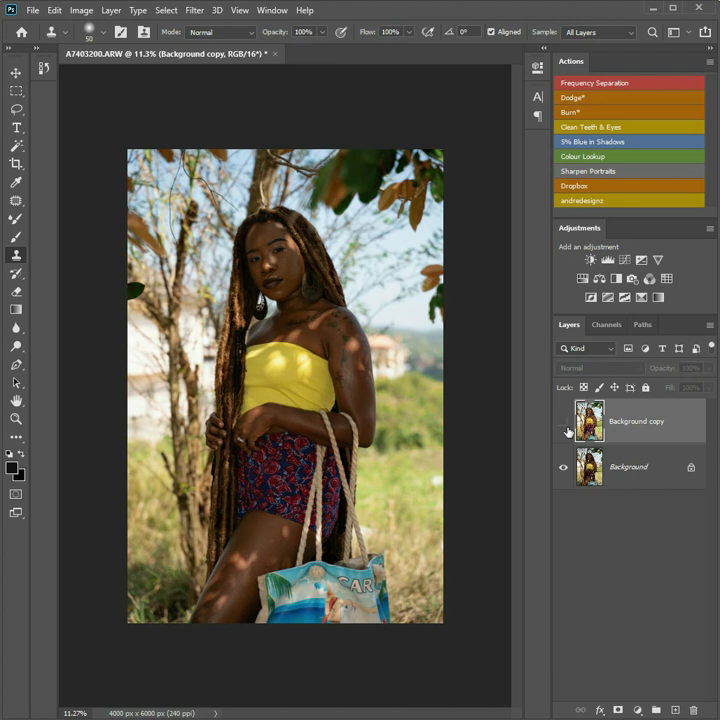
left_click(563, 422)
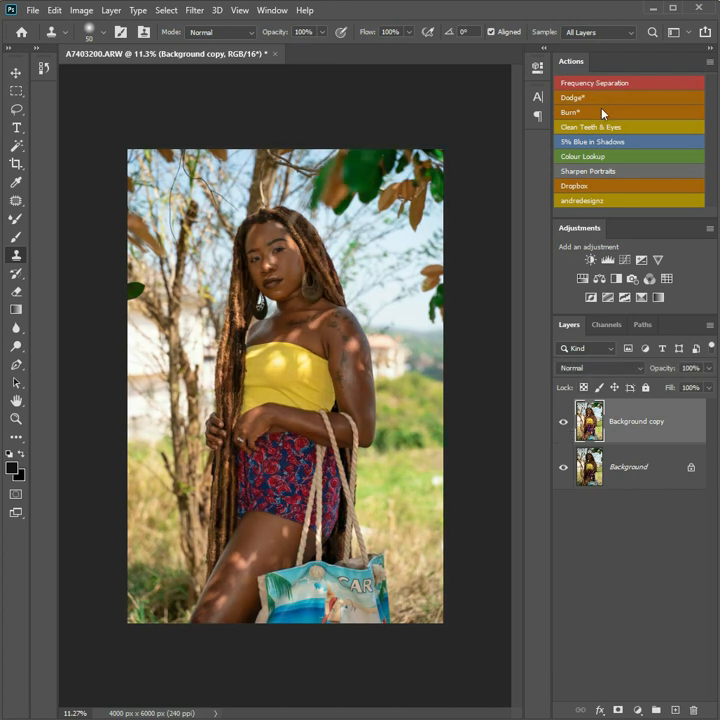
left_click(603, 142)
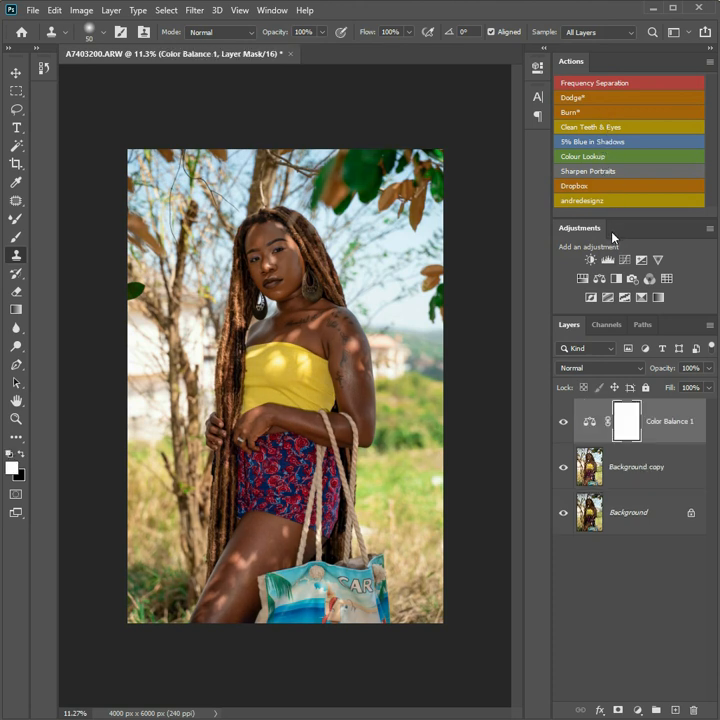
left_click(664, 421)
key("Delete")
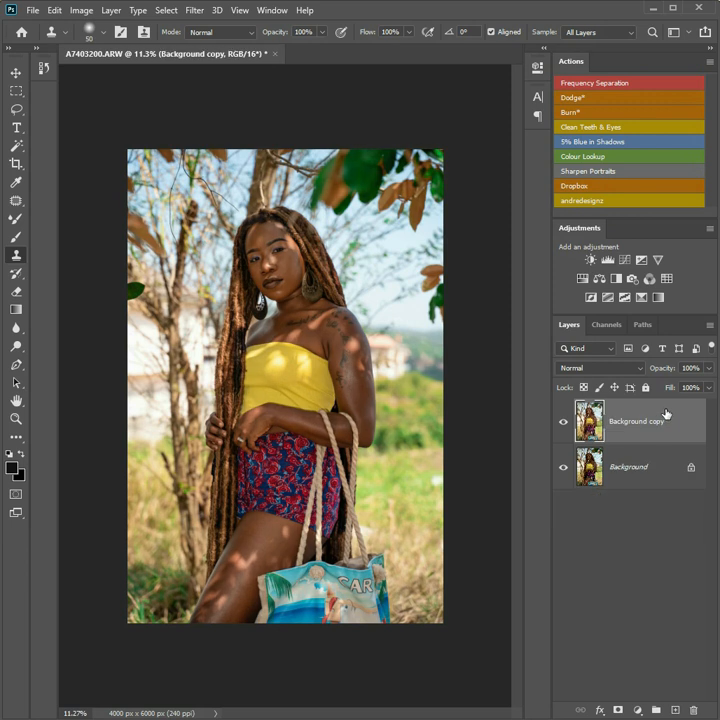
left_click(590, 99)
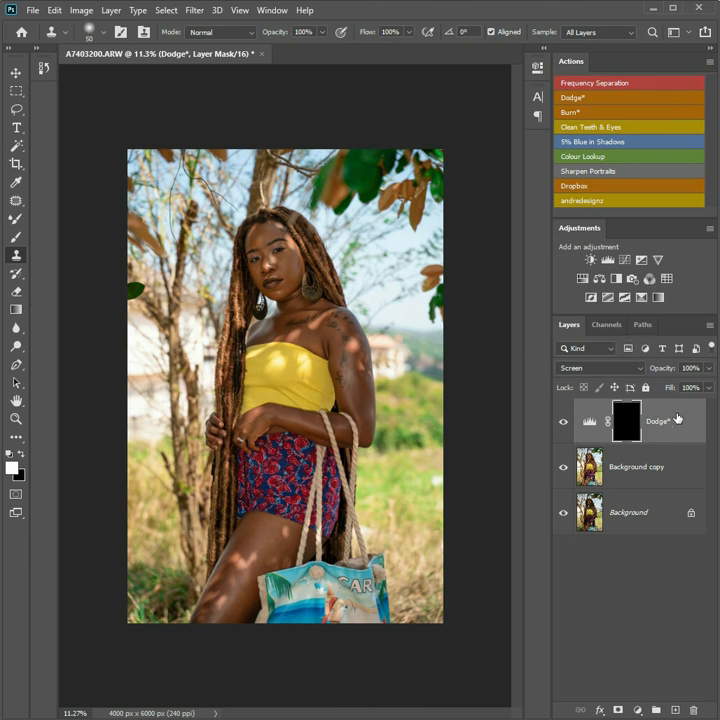
key("Delete")
Run the Frequency Separation action and apply its Gaussian Blur with a 6.4-pixel radius.
left_click(605, 82)
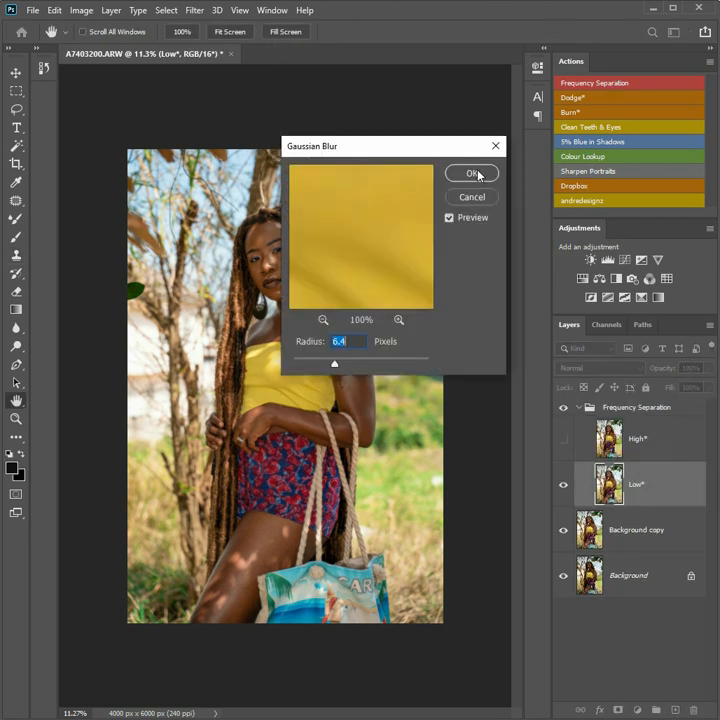
left_click(474, 174)
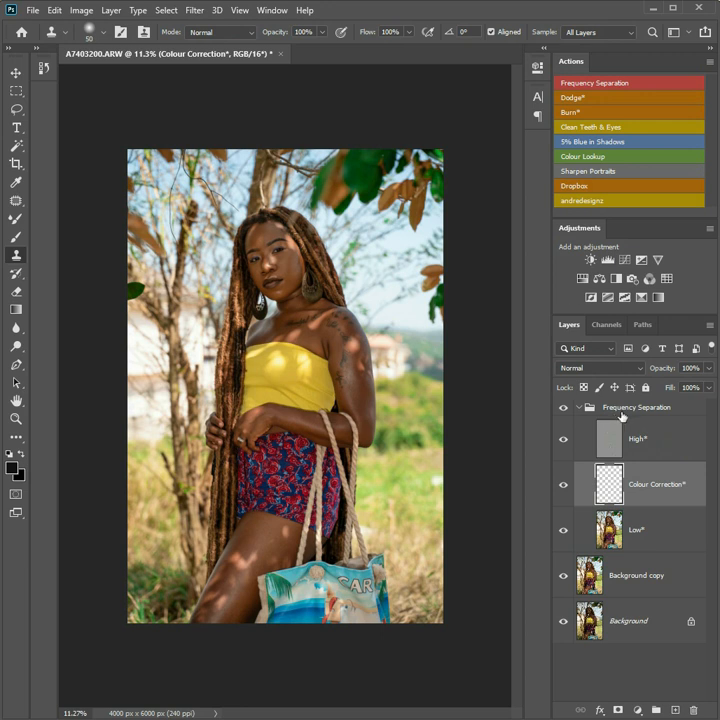
Select the Low* layer for retouching the face and prepare the Mixer Brush with a cleaned brush.
left_click(668, 537)
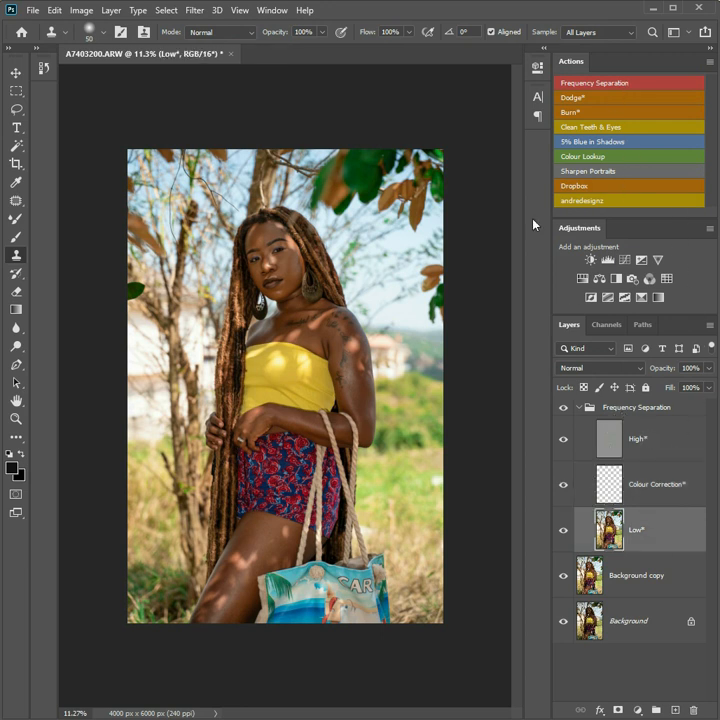
scroll(280, 216, "up", 8)
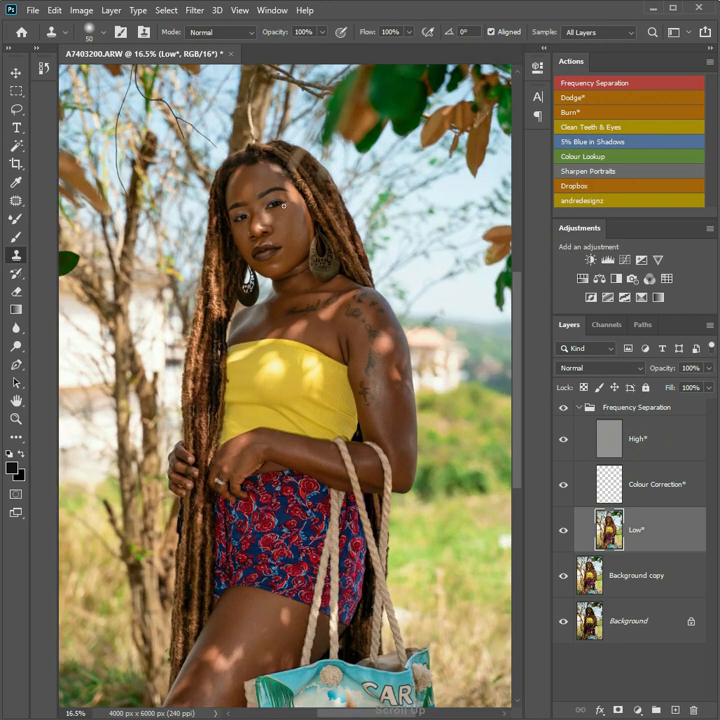
scroll(293, 205, "up", 1)
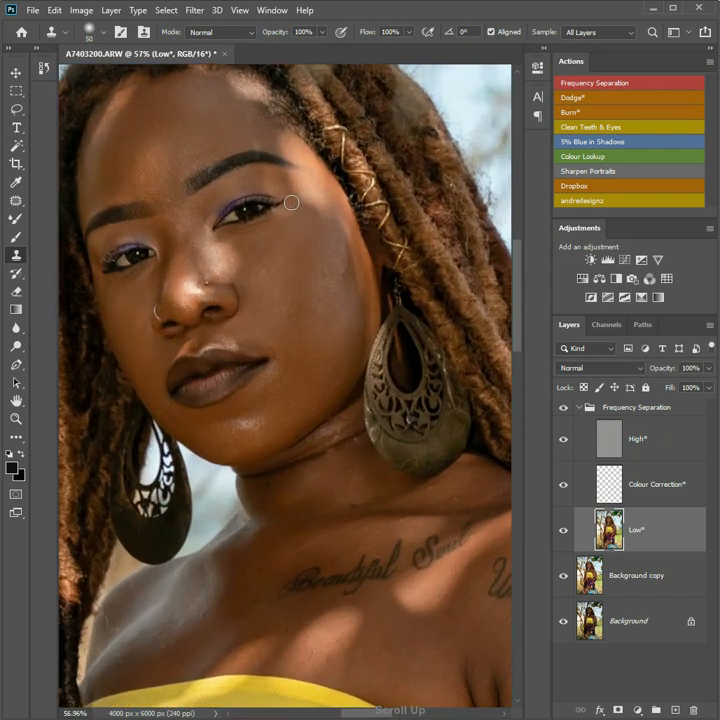
scroll(289, 201, "down", 1)
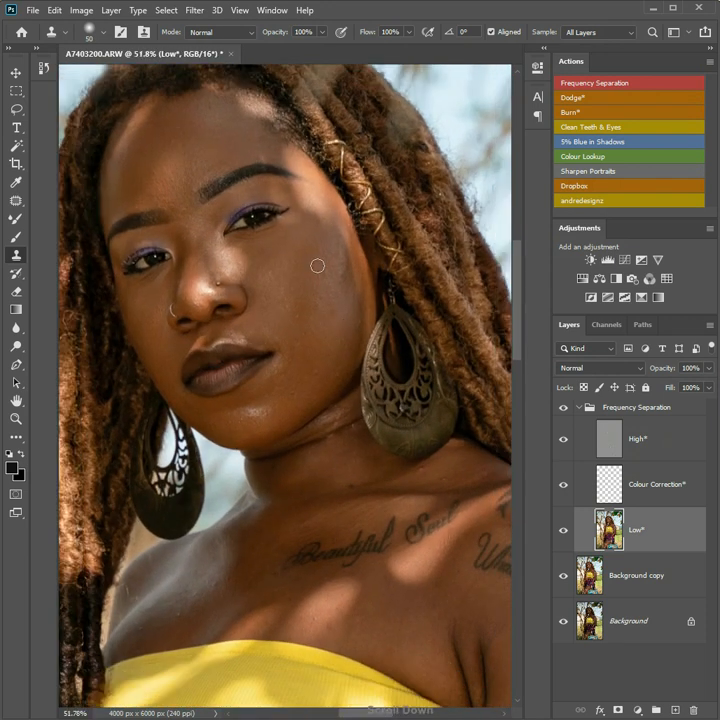
scroll(318, 290, "down", 5)
scroll(335, 300, "up", 4)
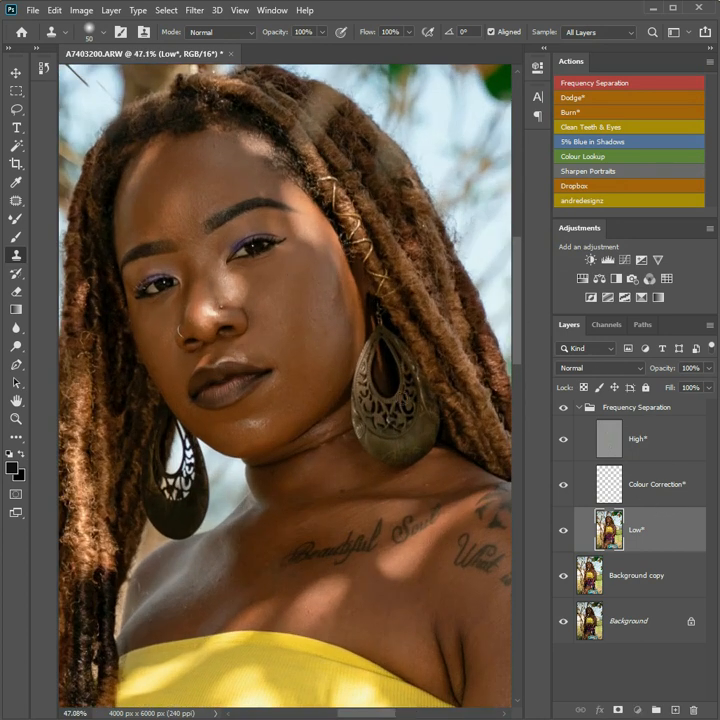
key("b")
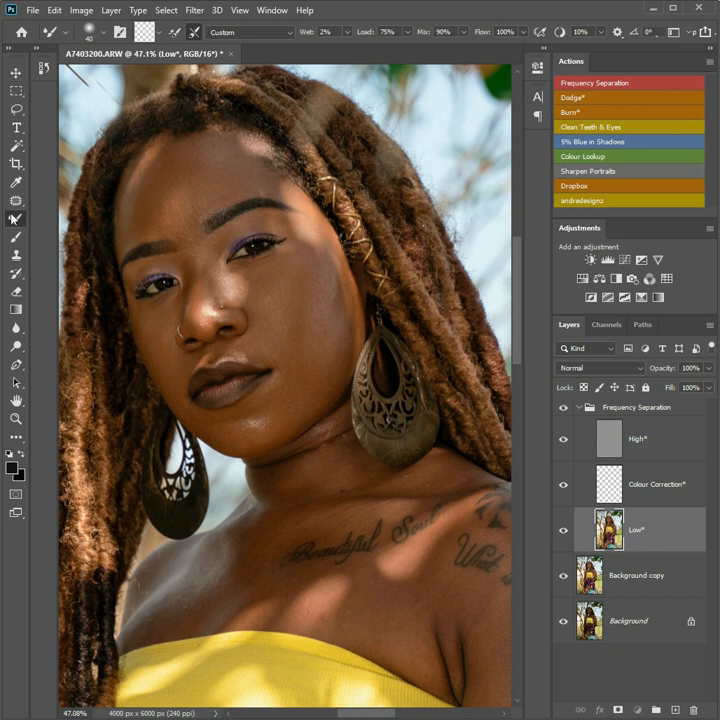
left_click(162, 36)
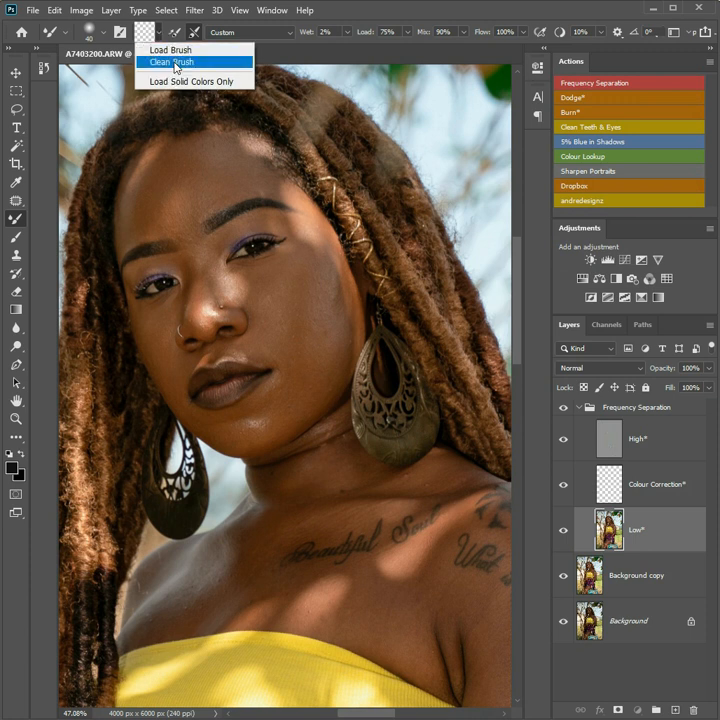
left_click(185, 62)
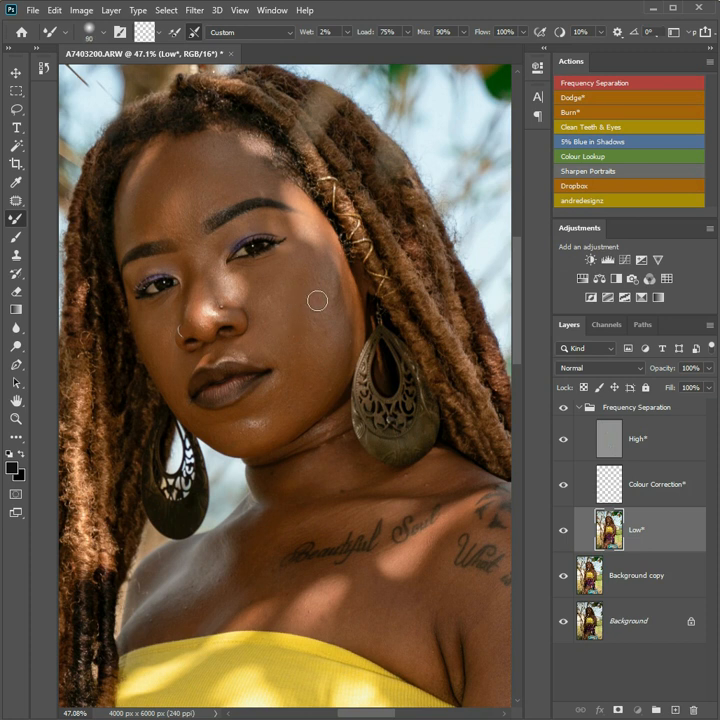
Smooth the skin tones of the face on the Low* layer, working up to a 150-pixel Mixer Brush.
key("bracketright")
key("bracketleft")
key("bracketleft")
key("bracketright")
key("bracketright")
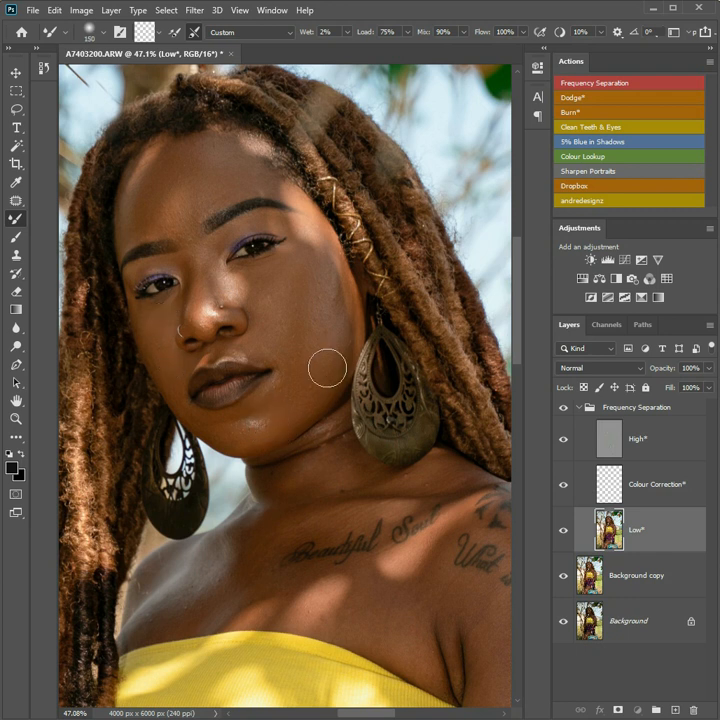
Patch small texture blemishes on the chest and shoulder skin in the High* layer.
scroll(329, 316, "down", 5)
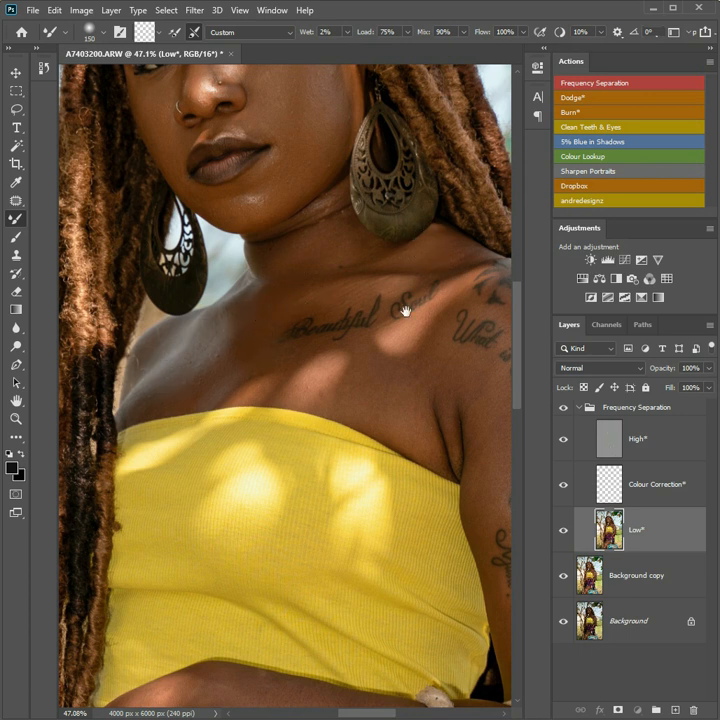
left_click_drag(402, 357, 337, 313)
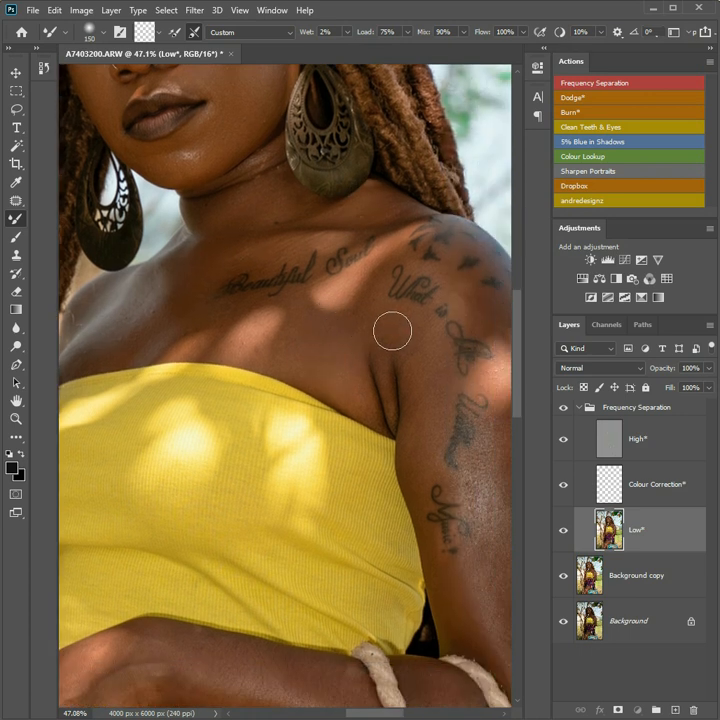
left_click(651, 437)
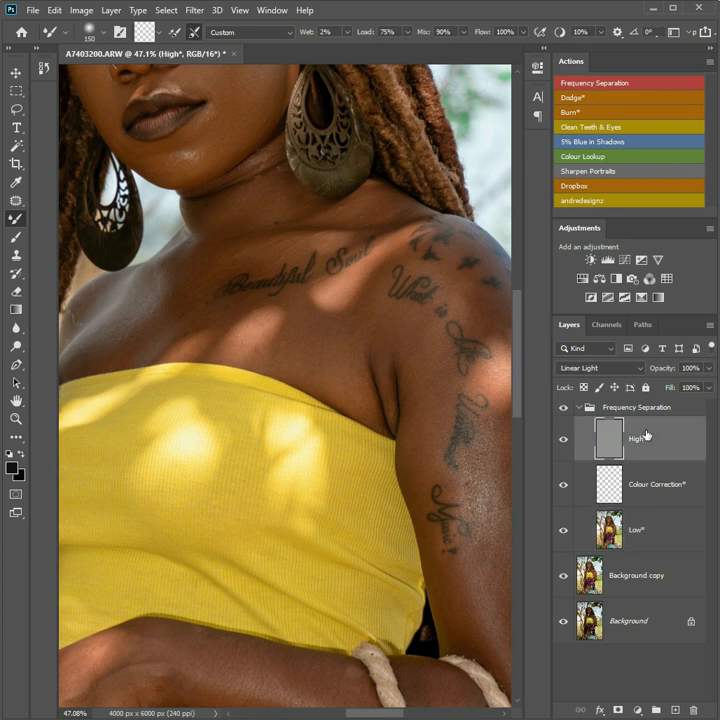
key("j")
left_click_drag(369, 249, 399, 337)
left_click(404, 281)
mouse_move(402, 293)
left_mouse_down()
mouse_move(393, 292)
mouse_move(401, 301)
mouse_move(437, 300)
mouse_move(323, 280)
mouse_move(300, 268)
mouse_move(309, 271)
mouse_move(294, 285)
mouse_move(321, 257)
mouse_move(284, 261)
mouse_move(299, 251)
mouse_move(318, 287)
left_mouse_up()
left_click(411, 295)
left_click(306, 268)
left_click(320, 291)
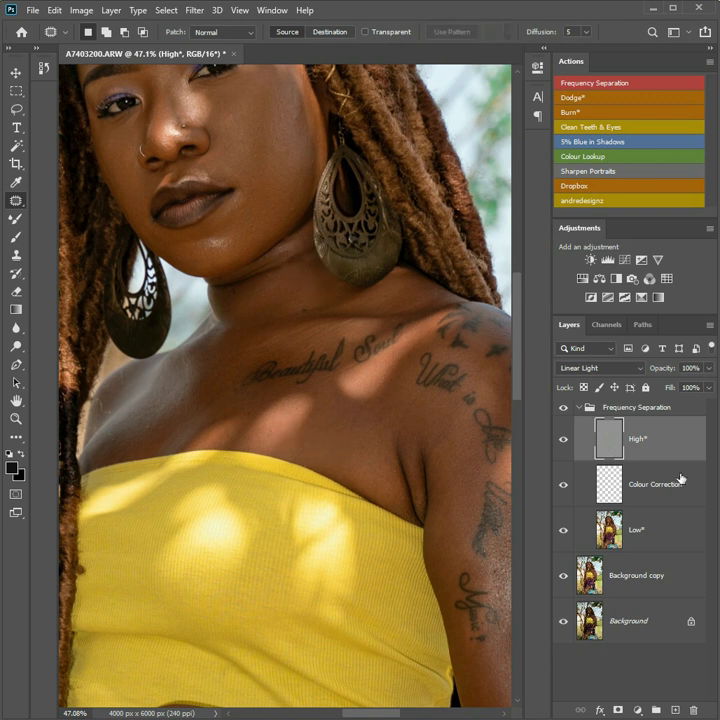
Blend the chest skin tones below the collarbone tattoo on the Low* layer with the 150-pixel Mixer Brush.
left_click(661, 532)
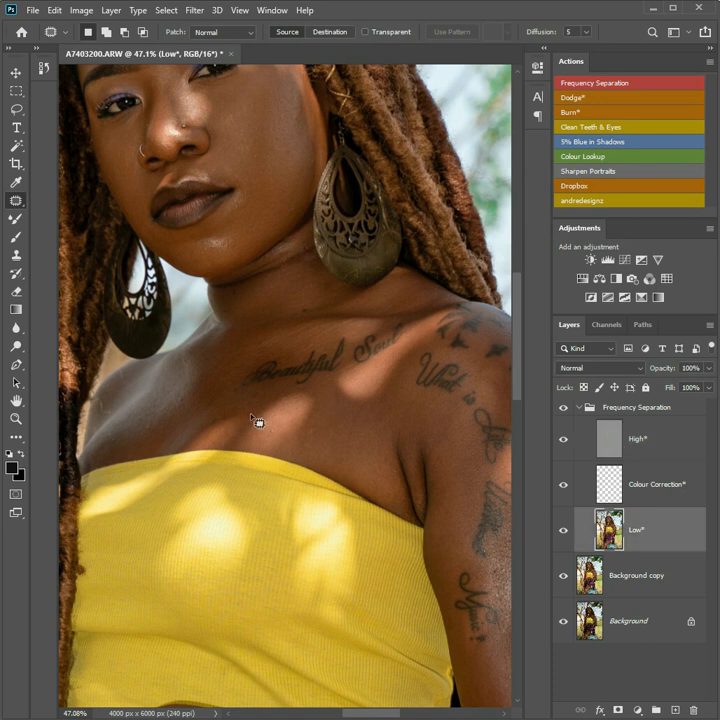
key("b")
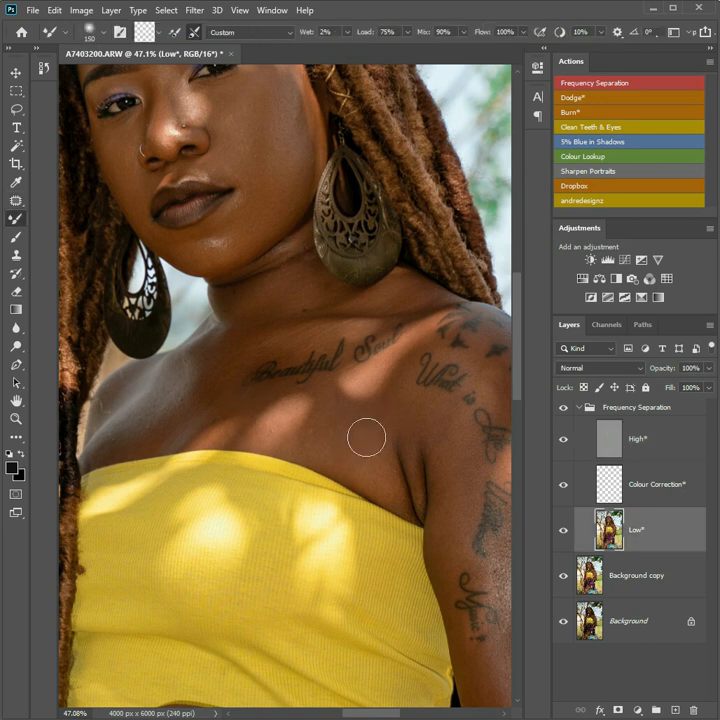
mouse_move(340, 427)
left_mouse_down()
mouse_move(400, 401)
mouse_move(370, 447)
mouse_move(340, 448)
mouse_move(348, 445)
mouse_move(281, 424)
left_mouse_up()
mouse_move(347, 400)
left_mouse_down()
mouse_move(386, 436)
mouse_move(376, 427)
mouse_move(395, 381)
mouse_move(381, 370)
mouse_move(178, 387)
mouse_move(149, 423)
mouse_move(125, 429)
mouse_move(195, 394)
left_mouse_up()
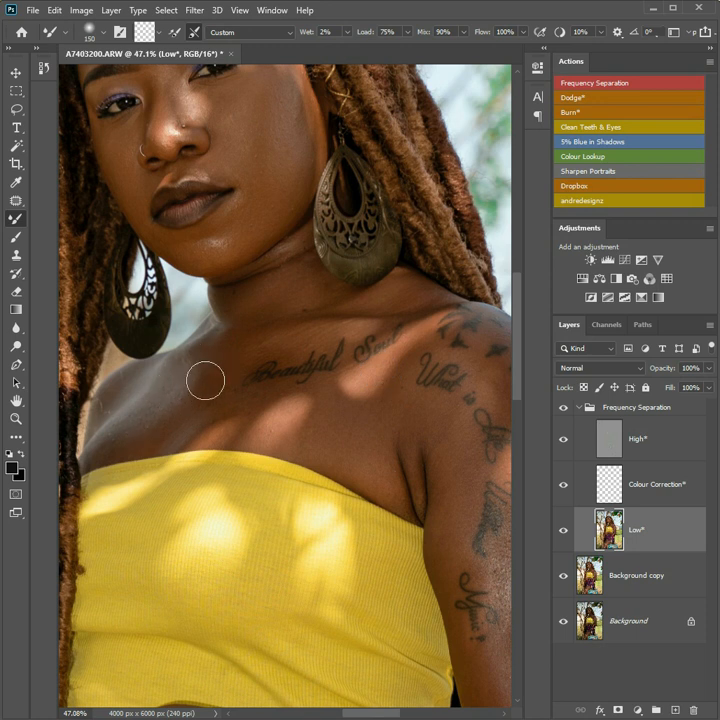
Smooth the skin tones of the upper arm, forearm and hand on the Low* layer with a 200-pixel Mixer Brush.
left_click_drag(337, 392, 273, 249)
left_click_drag(340, 291, 335, 436)
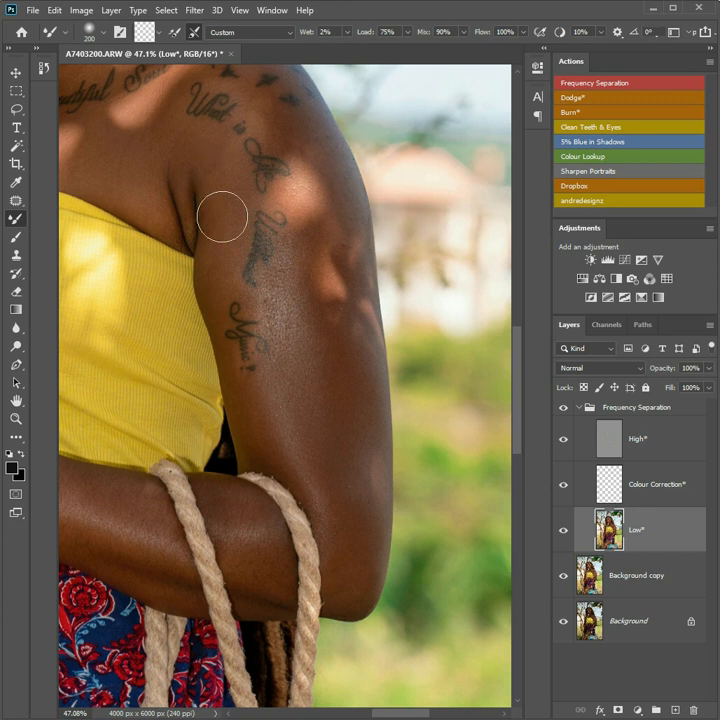
left_click_drag(362, 257, 343, 346)
left_click_drag(317, 403, 487, 178)
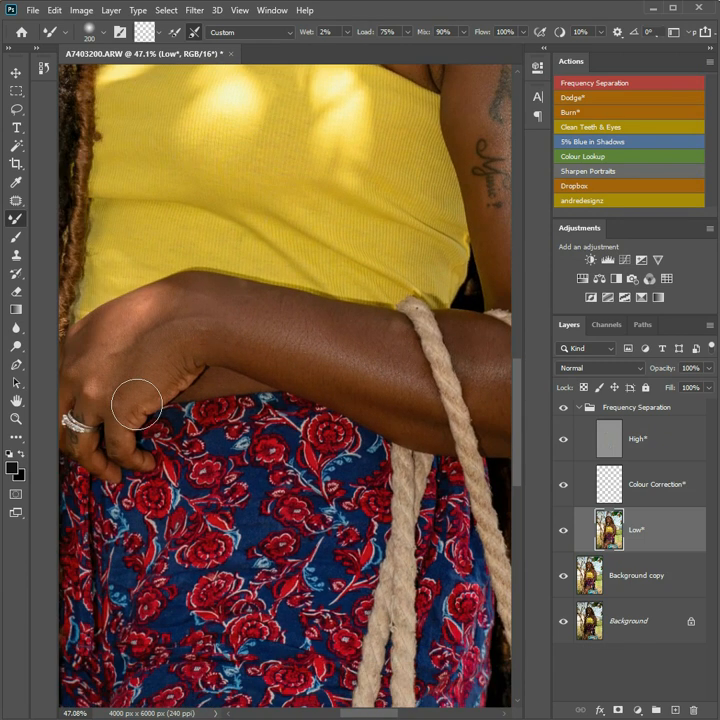
left_click_drag(302, 317, 112, 227)
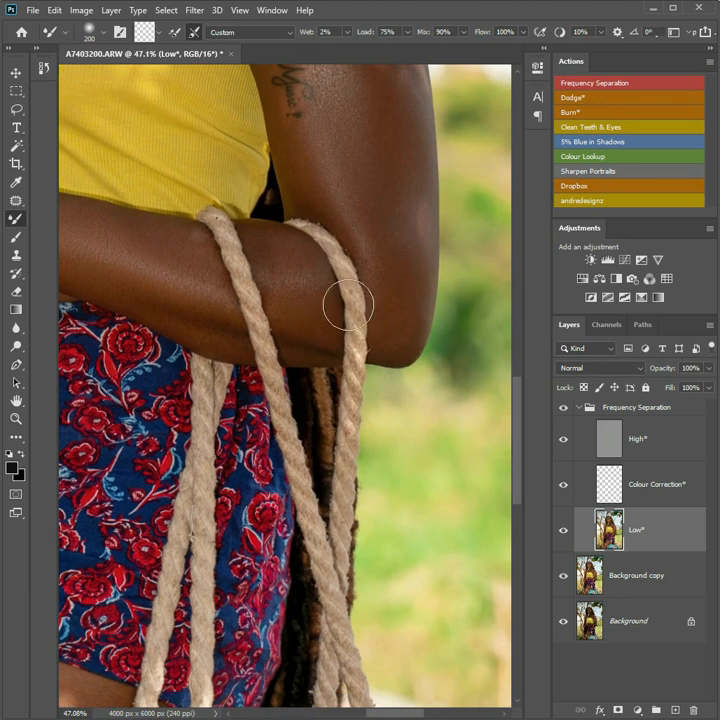
left_click_drag(392, 270, 423, 167)
Blend the thigh's skin tones on the Low* layer, reducing the Mixer Brush to 100 pixels for the area between the bag straps.
scroll(423, 167, "down", 5)
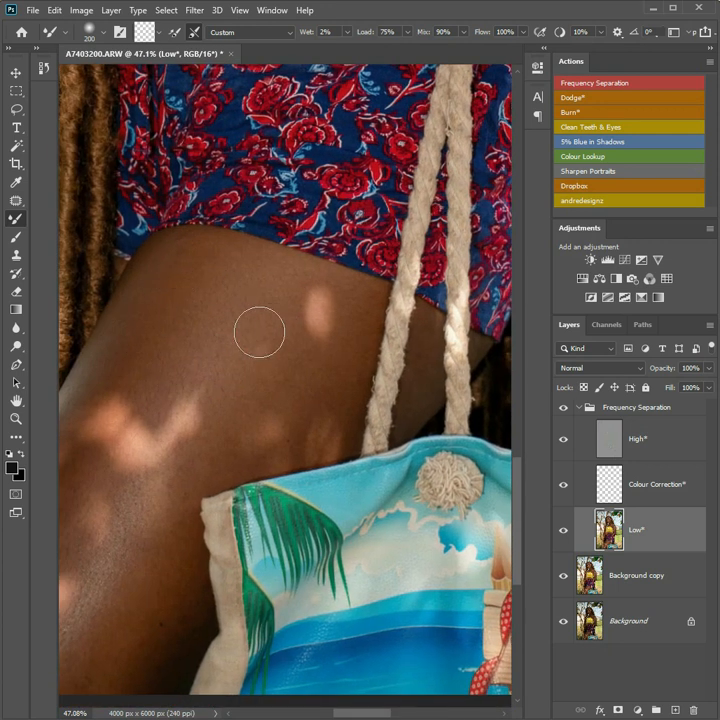
left_click_drag(329, 360, 350, 257)
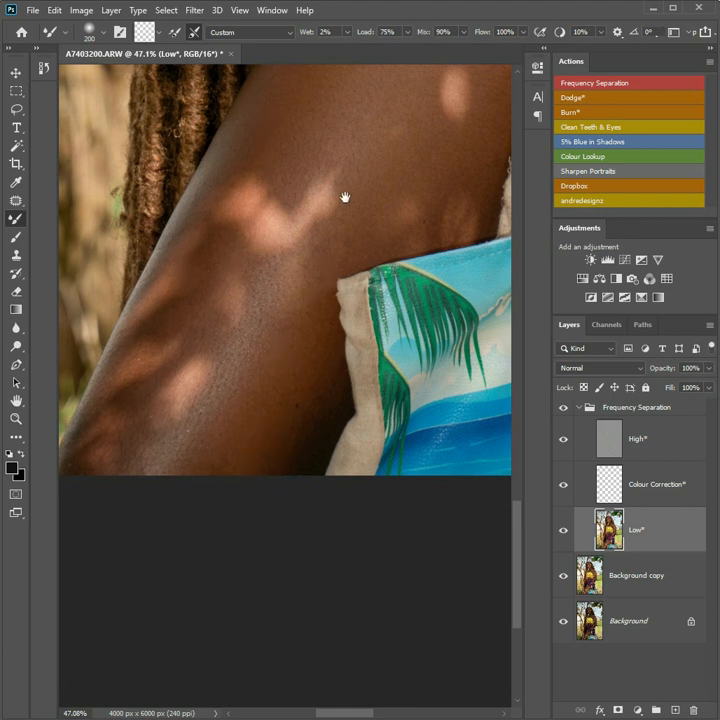
left_click_drag(341, 201, 246, 339)
key("bracketleft")
key("bracketleft")
key("bracketleft")
key("bracketleft")
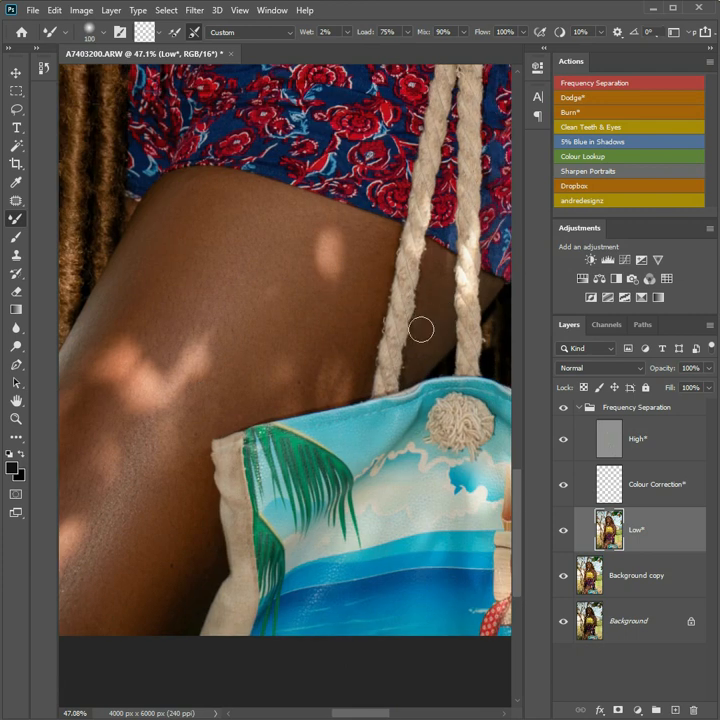
Compare the whole retouched portrait with the original Background layer shown alone.
scroll(373, 227, "down", 4)
scroll(373, 227, "up", 1)
scroll(350, 304, "up", 1)
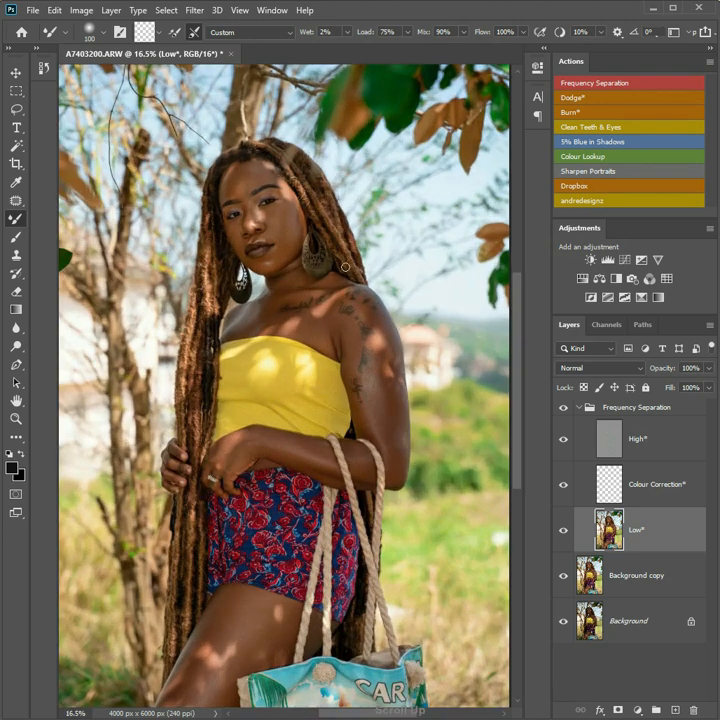
scroll(353, 311, "down", 2)
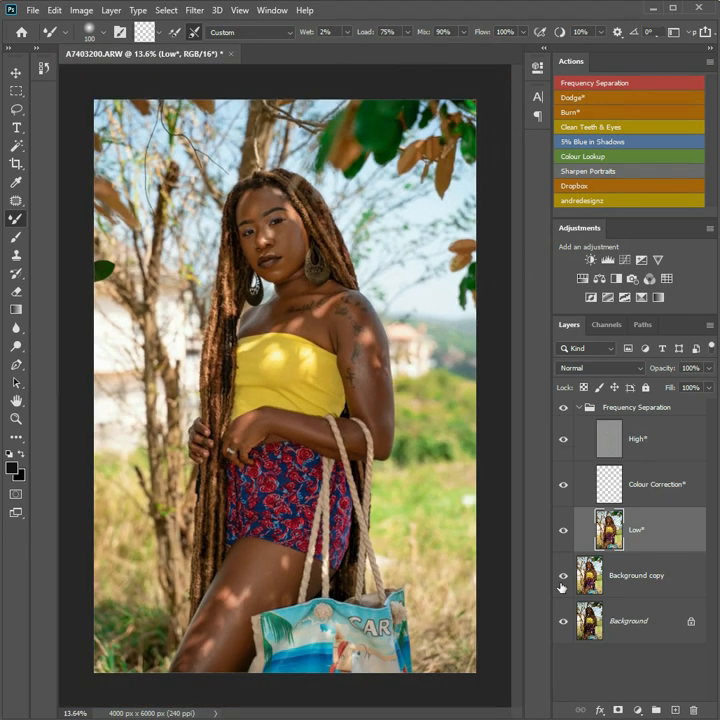
key("alt")
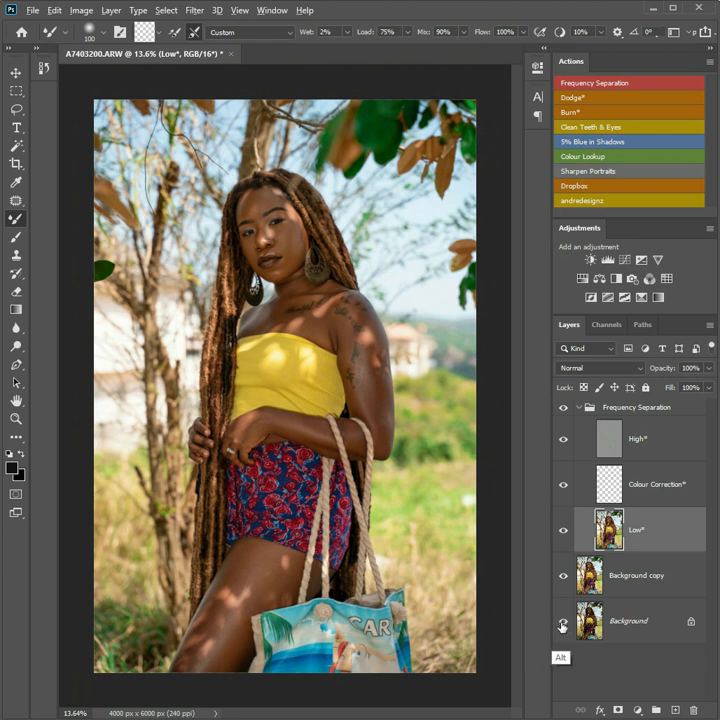
left_click(563, 626, "alt")
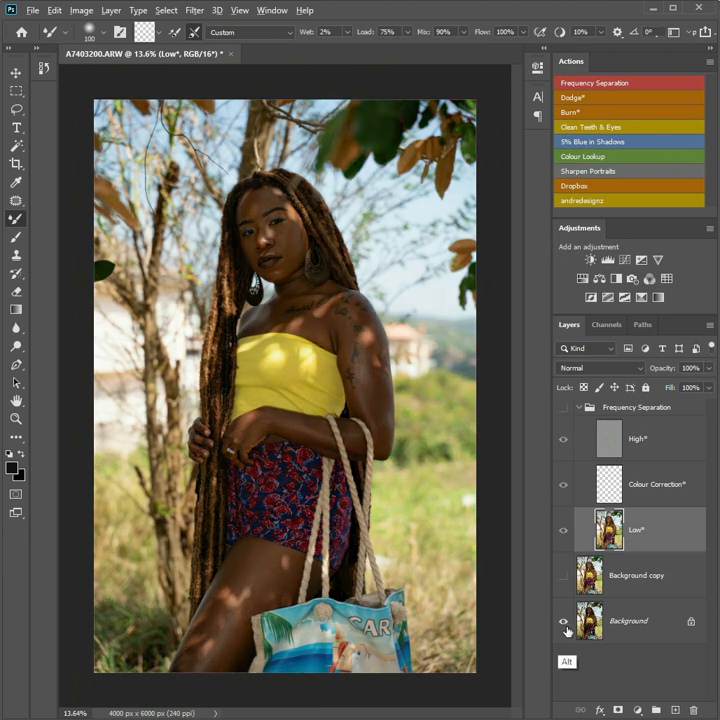
left_click(563, 626, "alt")
Collapse the Frequency Separation group.
scroll(437, 147, "up", 3)
scroll(498, 122, "down", 1)
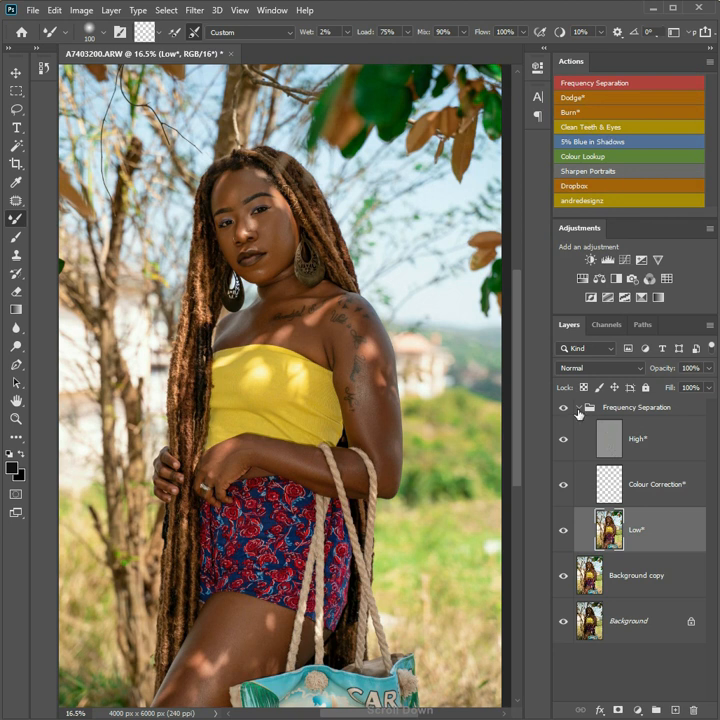
left_click(579, 409)
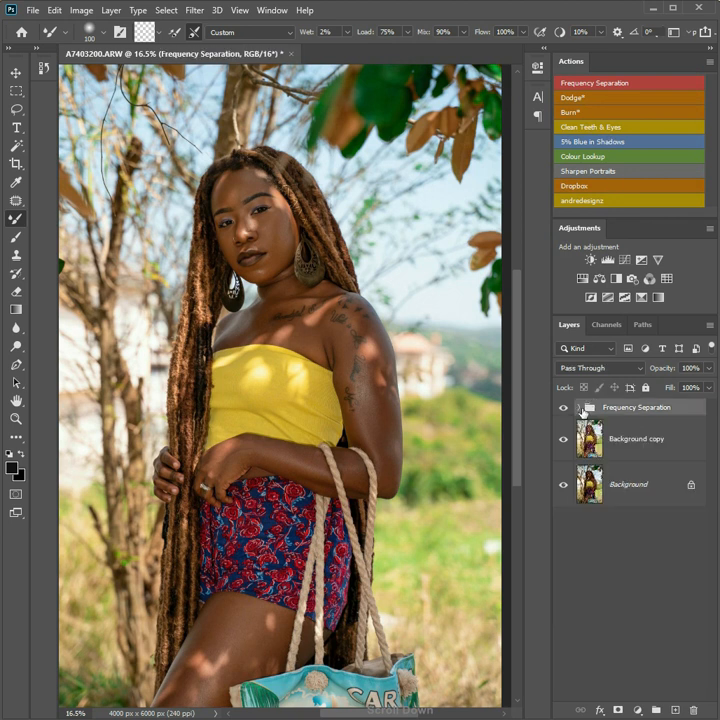
Run the Dodge* action to add its masked layer, and set the Brush's flow to 1%.
left_click(580, 100)
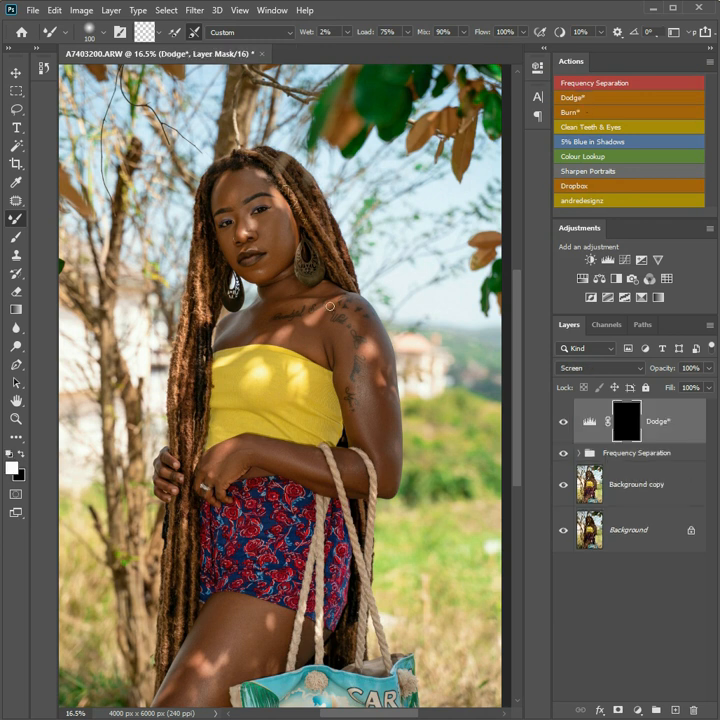
scroll(330, 306, "up", 2)
key("b")
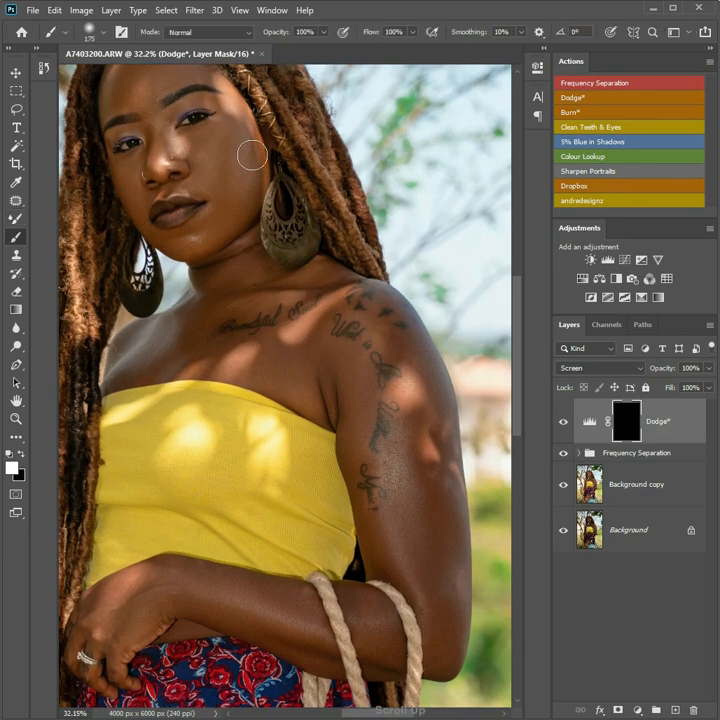
left_click(413, 36)
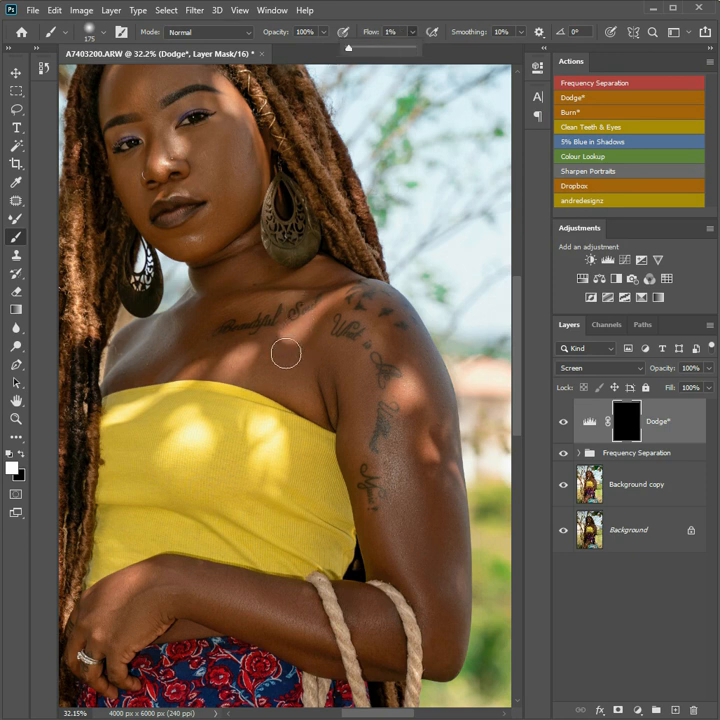
Brighten the highlights on the face, arms and thigh by painting white on the Dodge* mask with 175- and 400-pixel brushes.
key("bracketleft")
key("bracketleft")
key("bracketleft")
key("bracketright")
key("bracketright")
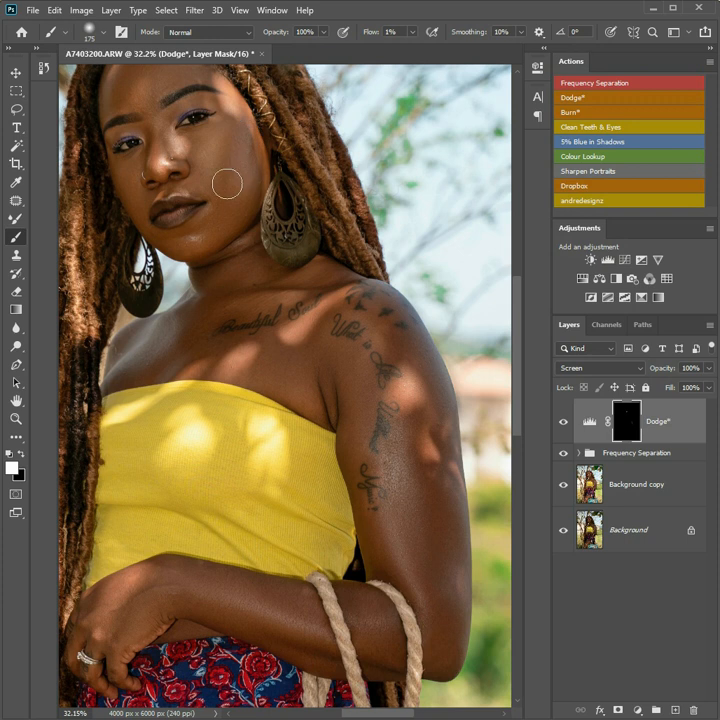
left_click_drag(249, 134, 294, 257)
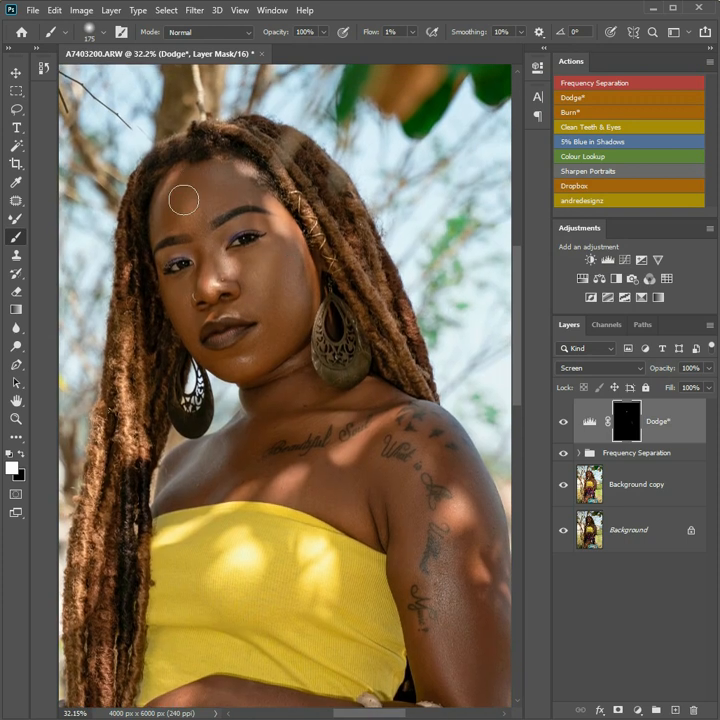
left_click_drag(241, 328, 236, 193)
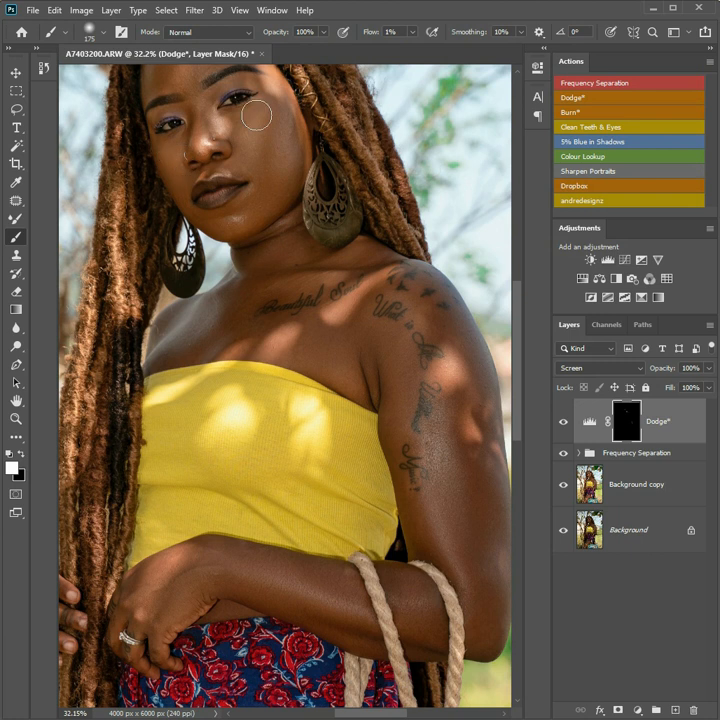
left_click_drag(309, 267, 329, 88)
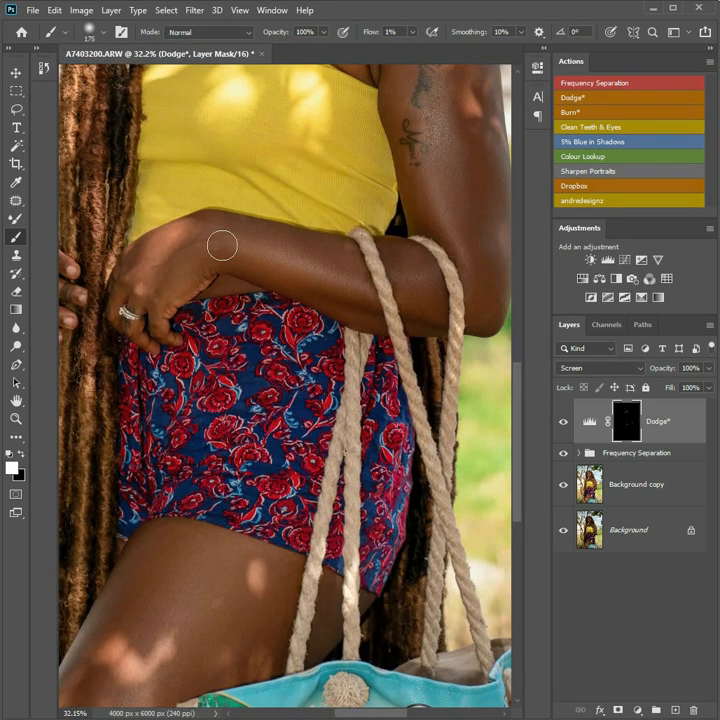
scroll(318, 238, "down", 5)
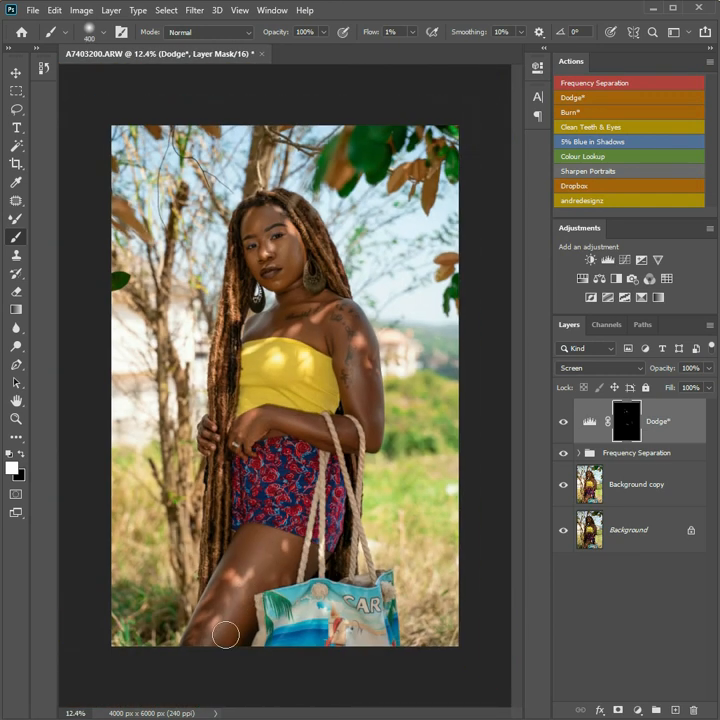
Compare the full portrait with and without the Dodge* layer.
scroll(300, 234, "up", 2)
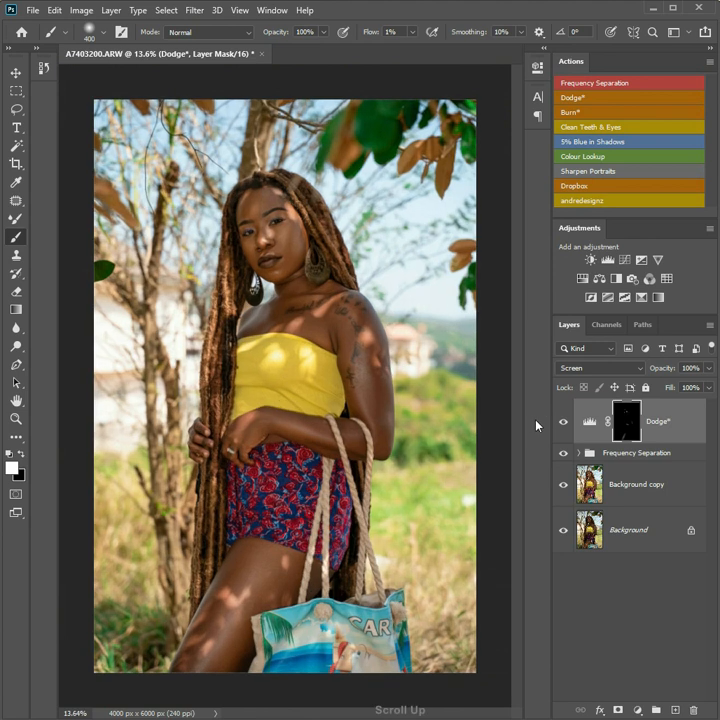
left_click(564, 422)
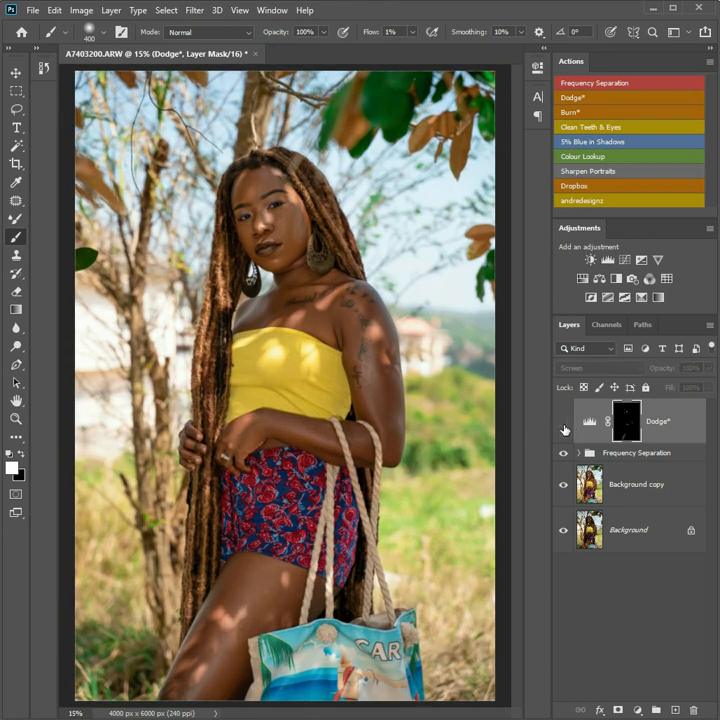
left_click(564, 424)
left_click(564, 426)
left_click(565, 427)
scroll(548, 395, "down", 2)
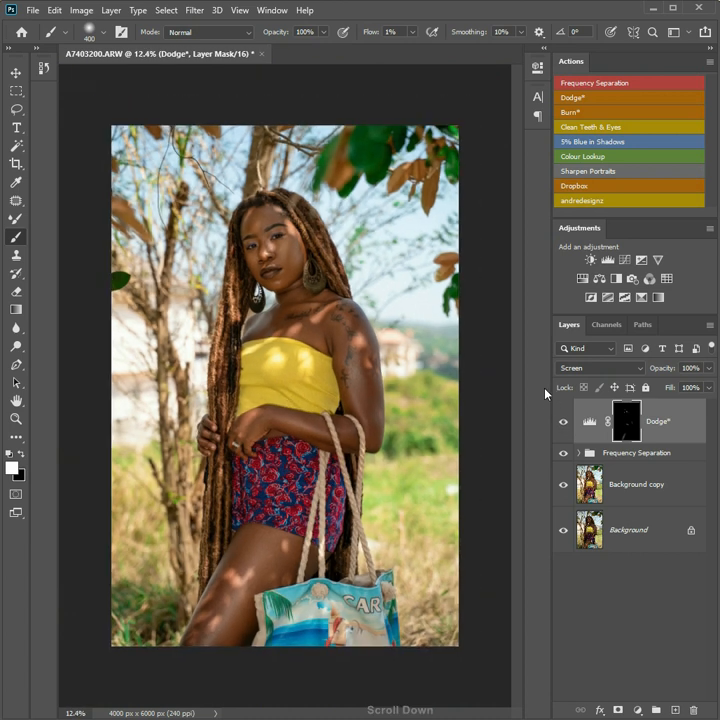
scroll(549, 380, "up", 1)
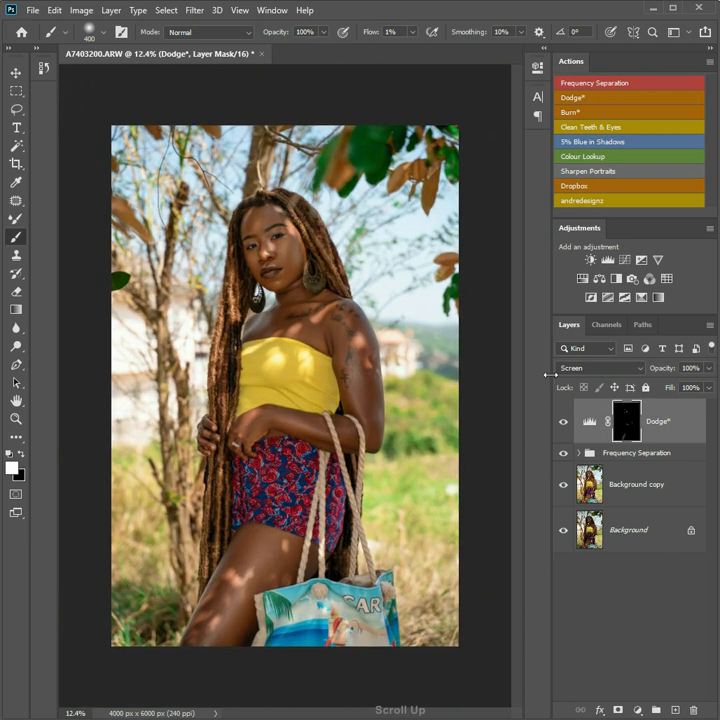
Run the 5% Blue in Shadows and Colour Lookup actions, setting the Color Lookup 1 layer's opacity to 35%.
left_click(598, 143)
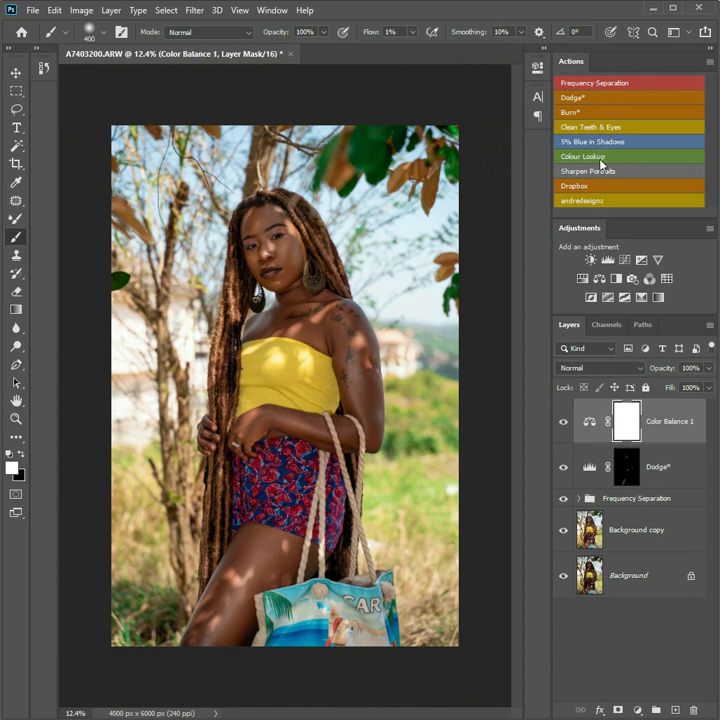
left_click(603, 160)
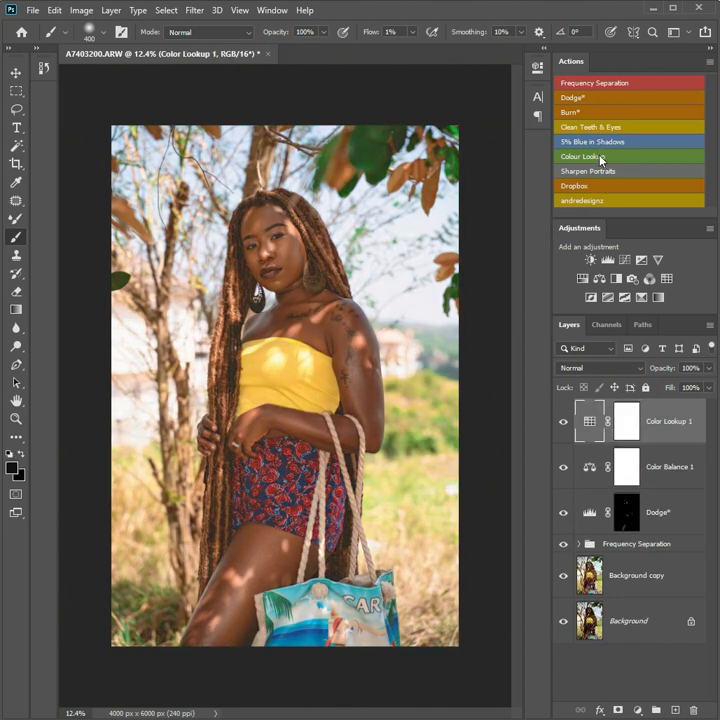
left_click(708, 368)
left_click(659, 386)
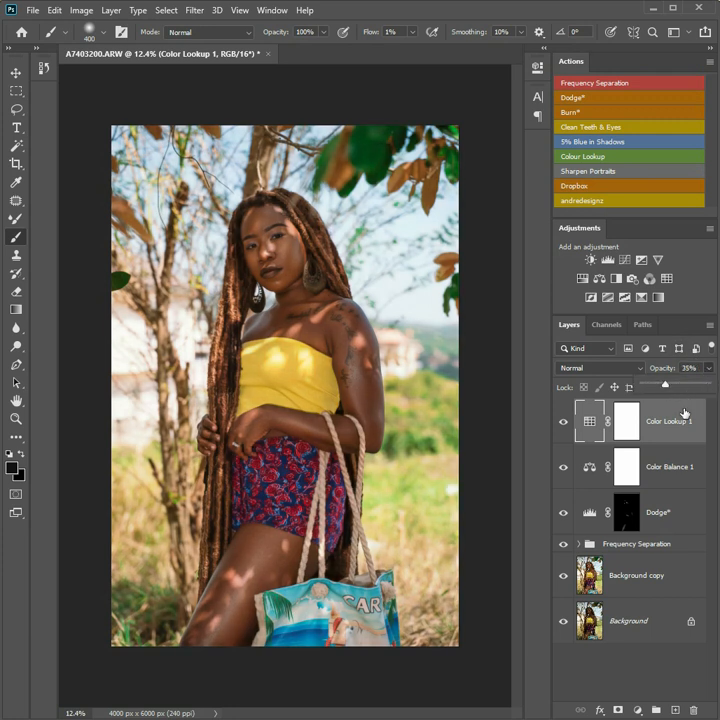
left_click(684, 411)
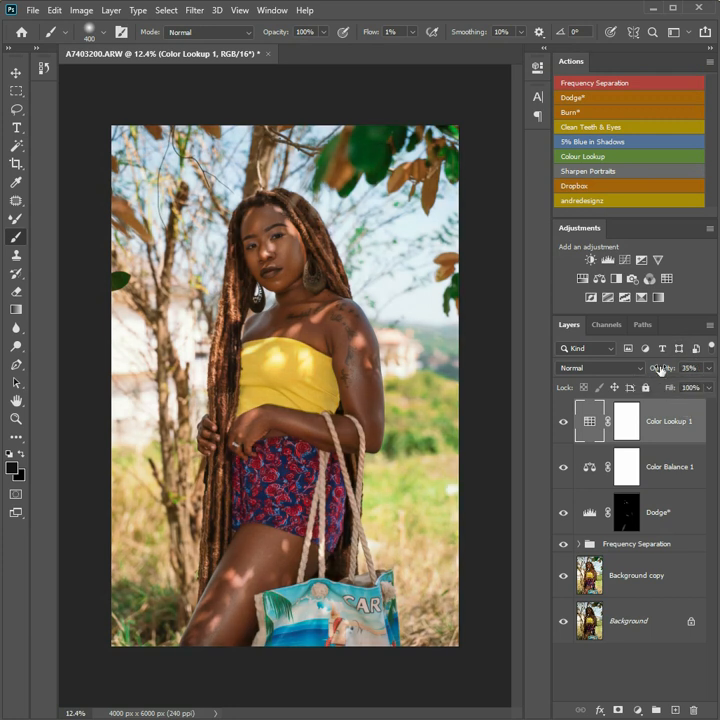
Add a Curves adjustment layer and raise the midtones of the RGB curve slightly.
left_click(625, 259)
left_click_drag(453, 190, 449, 187)
left_click(670, 415)
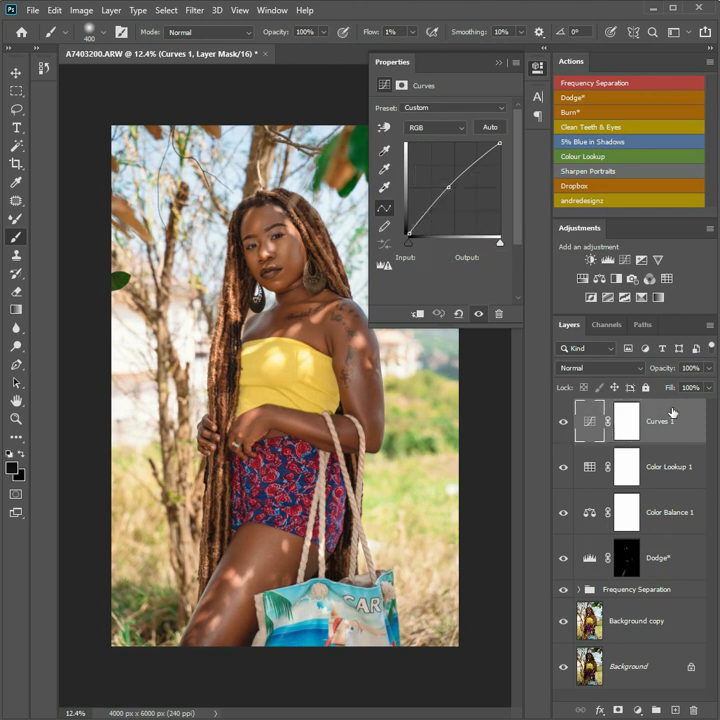
left_click(496, 64)
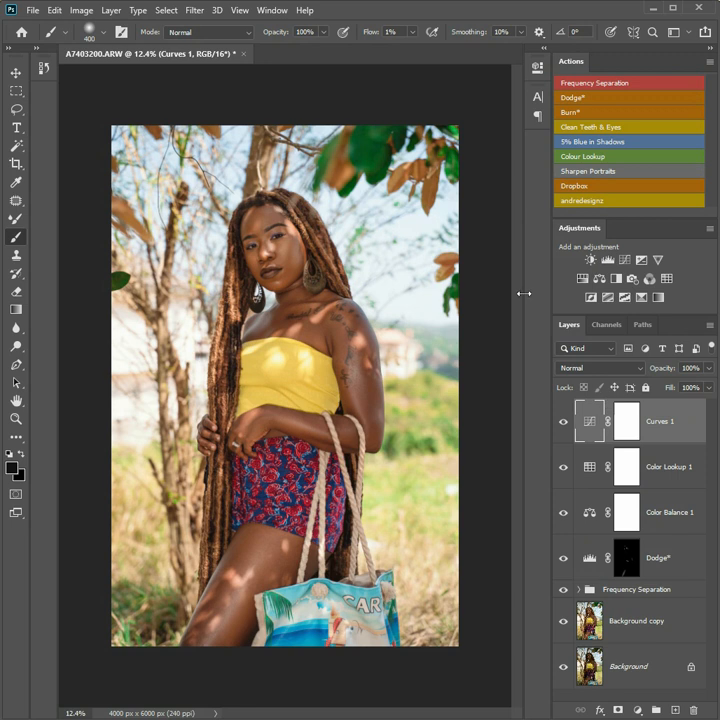
Compare the portrait with and without the Curves 1 brightening.
left_click(563, 421)
left_click(563, 421)
left_click(563, 421)
left_click(563, 421)
Invert the Curves 1 mask and reveal the brightening over the woman's body using a white 700-pixel brush at 100% flow.
left_click(626, 424)
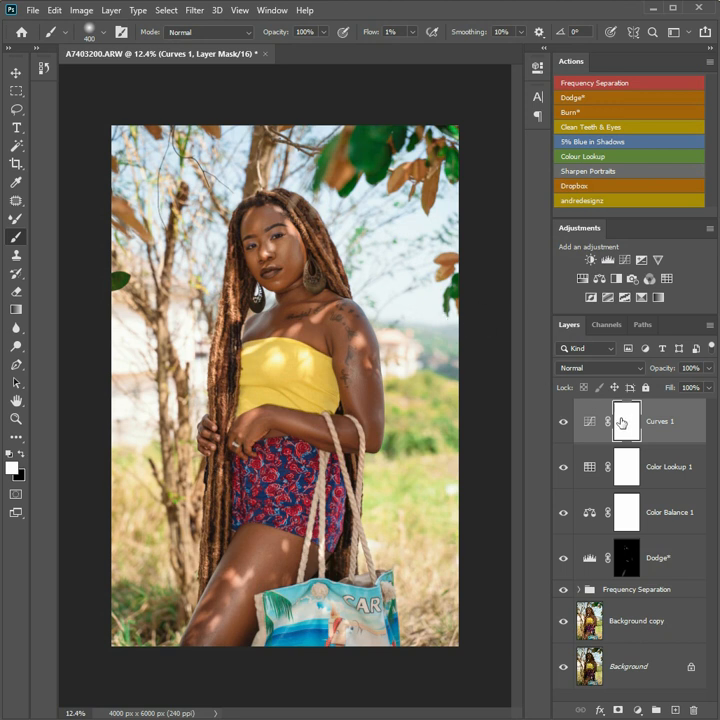
key("ctrl+i")
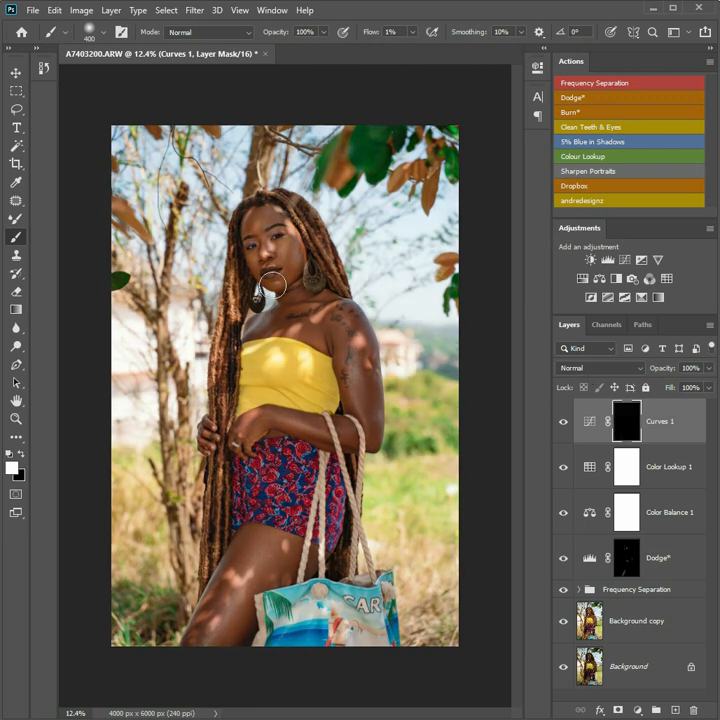
left_click_drag(416, 33, 475, 5)
key("bracketright")
key("bracketright")
key("bracketright")
mouse_move(257, 224)
left_mouse_down()
mouse_move(265, 262)
mouse_move(300, 330)
mouse_move(300, 405)
mouse_move(285, 403)
left_mouse_up()
mouse_move(287, 330)
left_mouse_down()
mouse_move(262, 322)
mouse_move(333, 334)
mouse_move(338, 326)
left_mouse_up()
mouse_move(270, 545)
left_mouse_down()
mouse_move(244, 568)
mouse_move(230, 639)
left_mouse_up()
left_click_drag(318, 550, 305, 575)
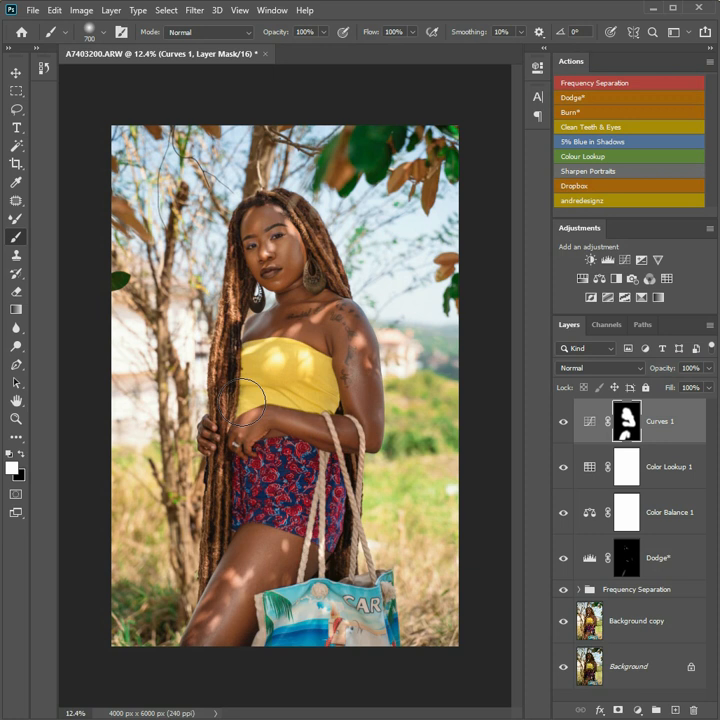
Stamp all visible layers into a new merged layer above Curves 1.
left_click(678, 420)
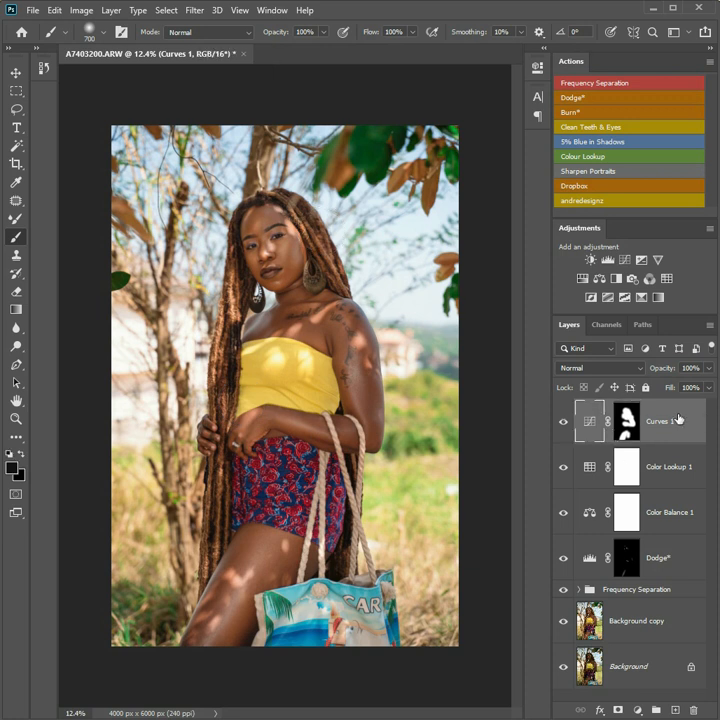
key("ctrl+shift+alt+e")
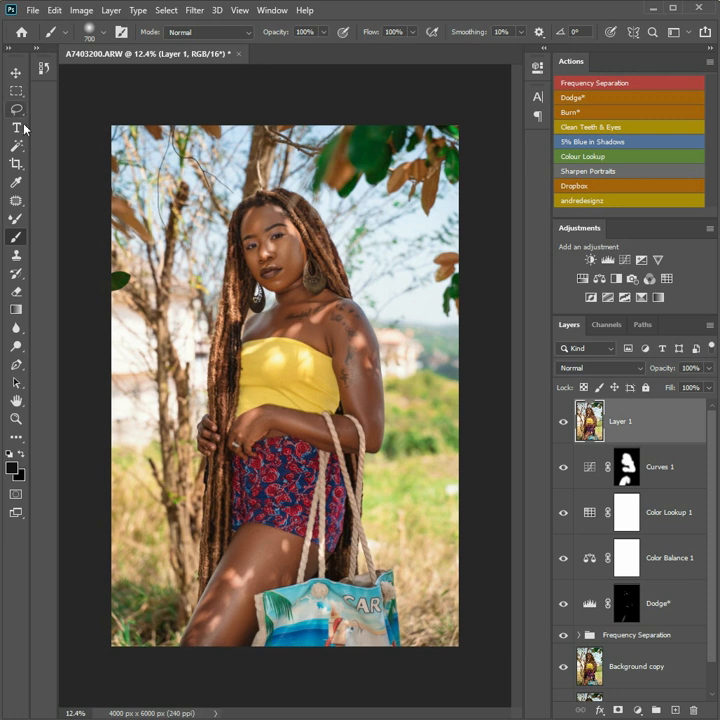
Set the Crop tool's aspect ratio to 4:5 (8:10) without applying a crop.
left_click(16, 164)
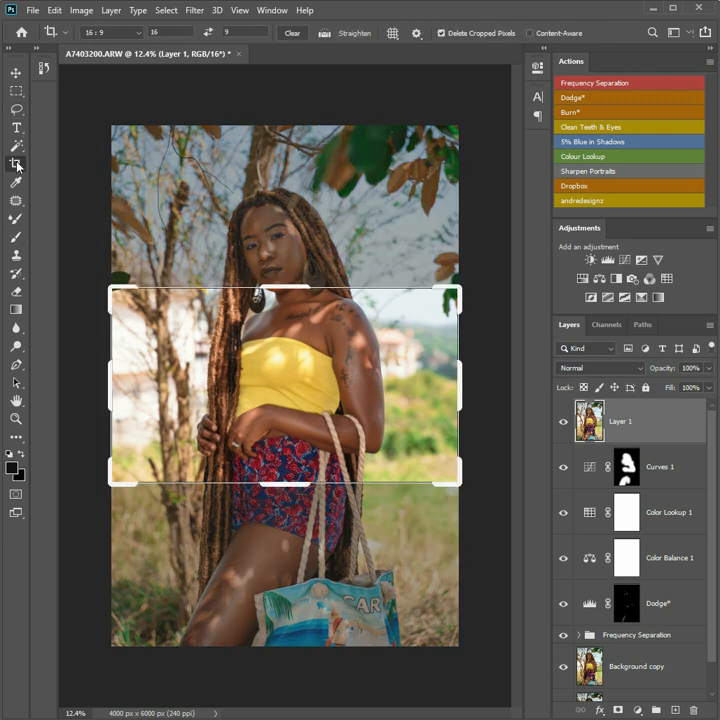
left_click(122, 32)
left_click(127, 99)
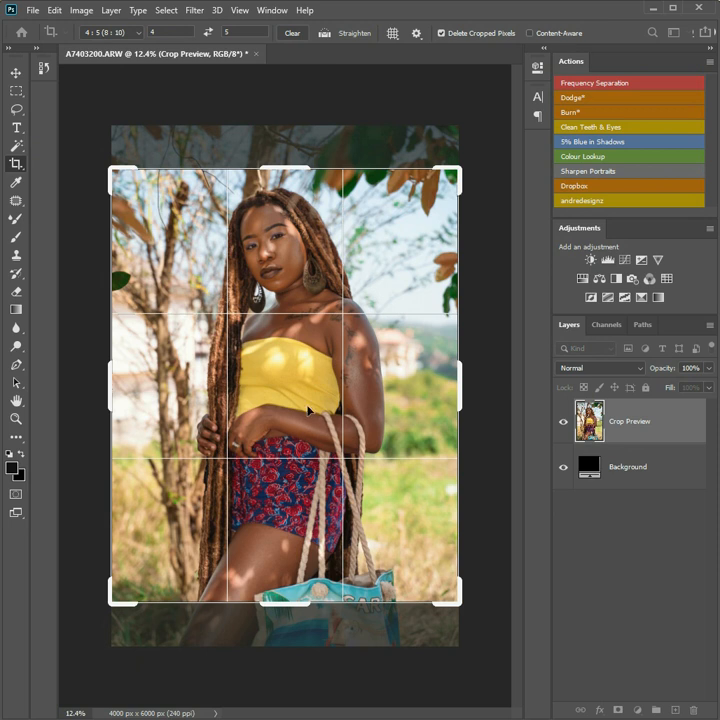
key("Escape")
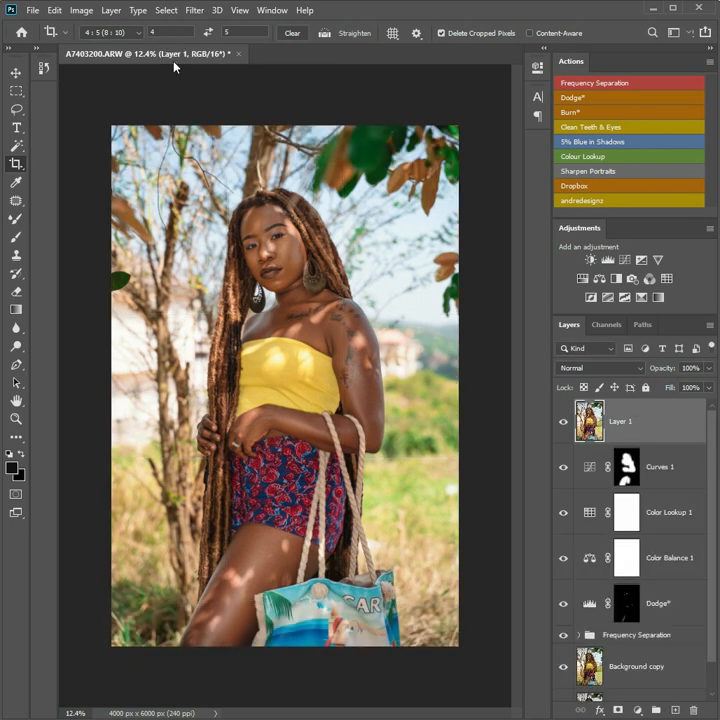
Duplicate the image as "A7403200 copy", dock it beside the original, and crop the copy to 4:5.
left_click_drag(173, 62, 177, 92)
right_click(177, 88)
left_click(195, 94)
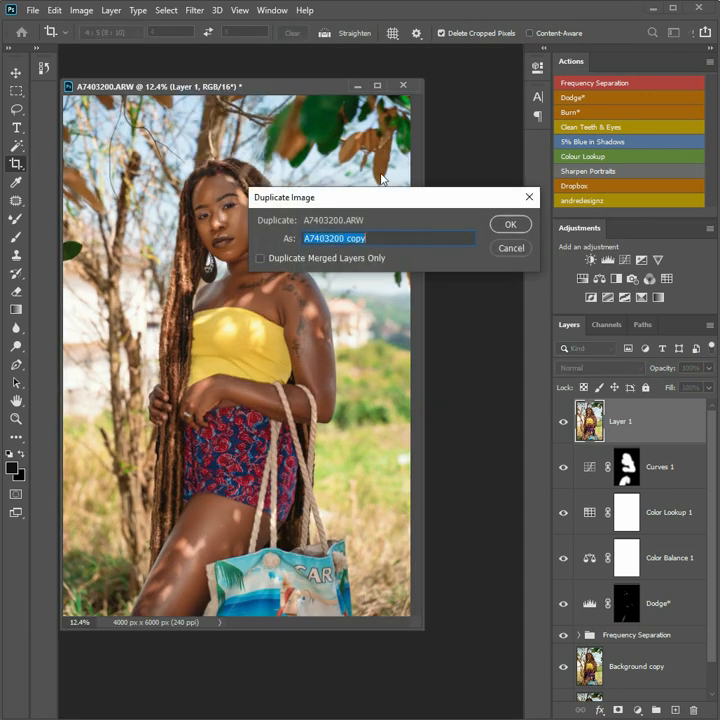
left_click(510, 224)
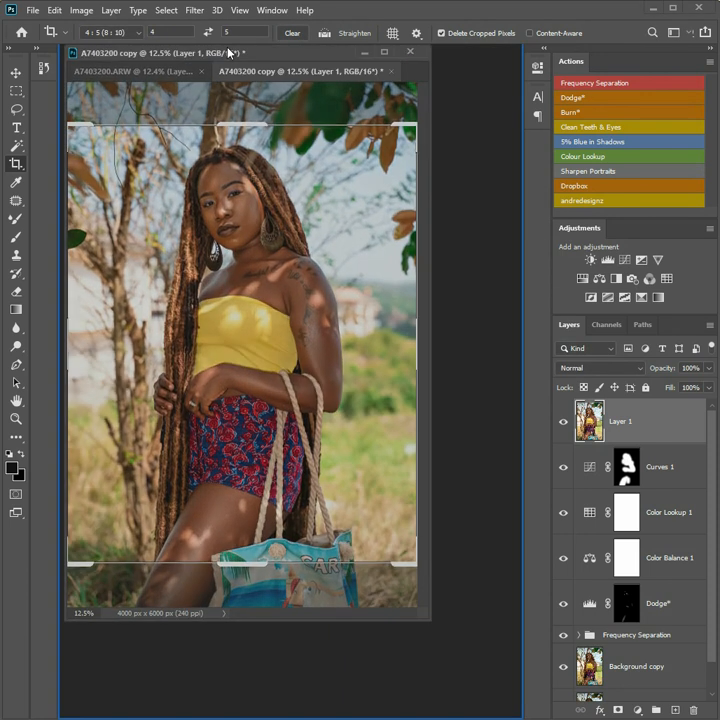
left_click_drag(228, 52, 227, 53)
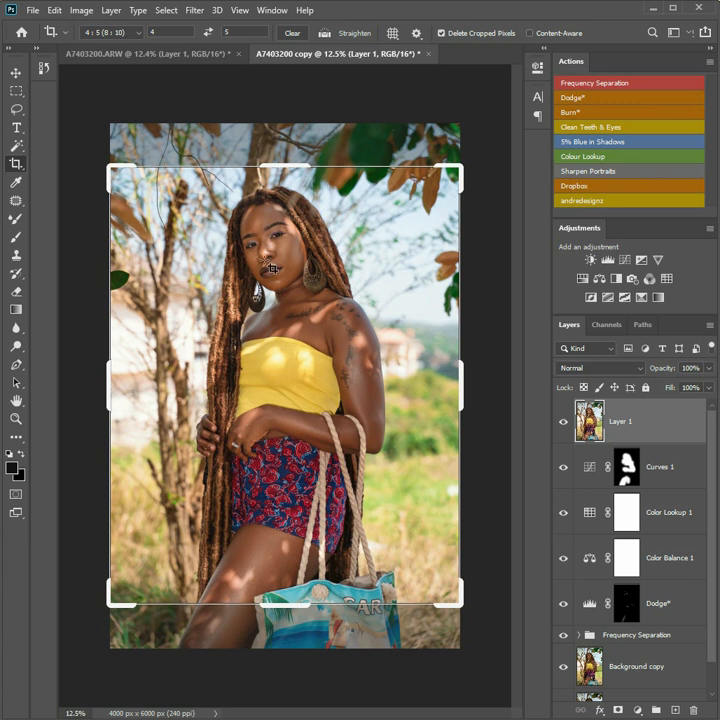
double_click(312, 302)
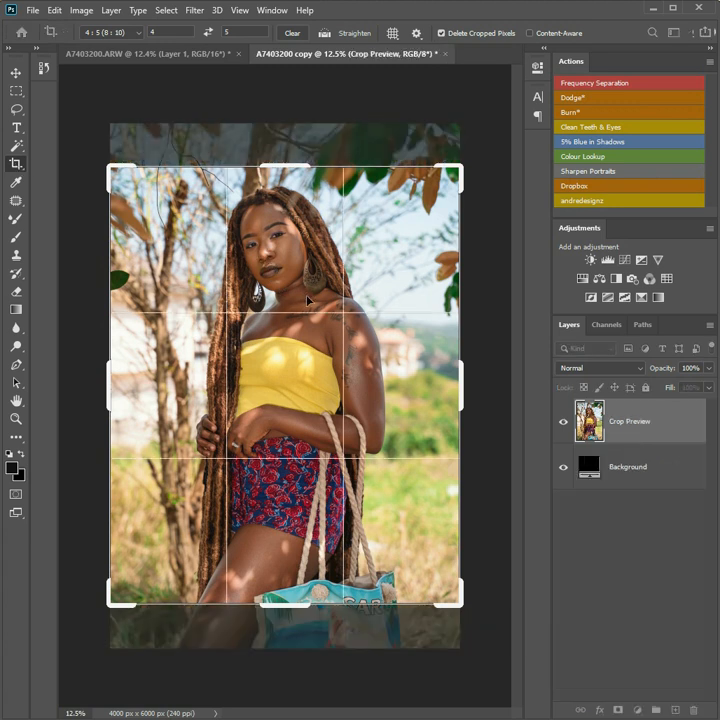
Compare the uncropped A7403200.ARW document with its cropped copy.
left_click(204, 56)
left_click(15, 72)
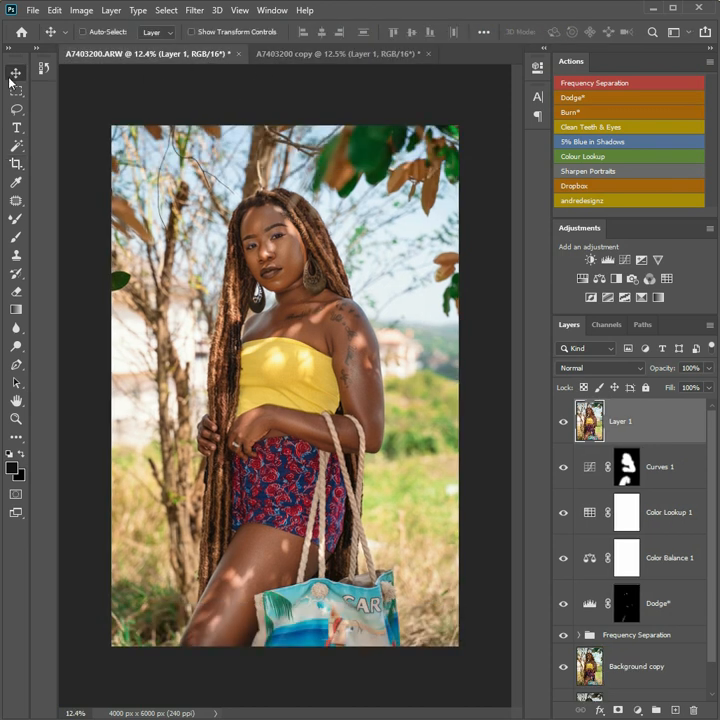
left_click(321, 58)
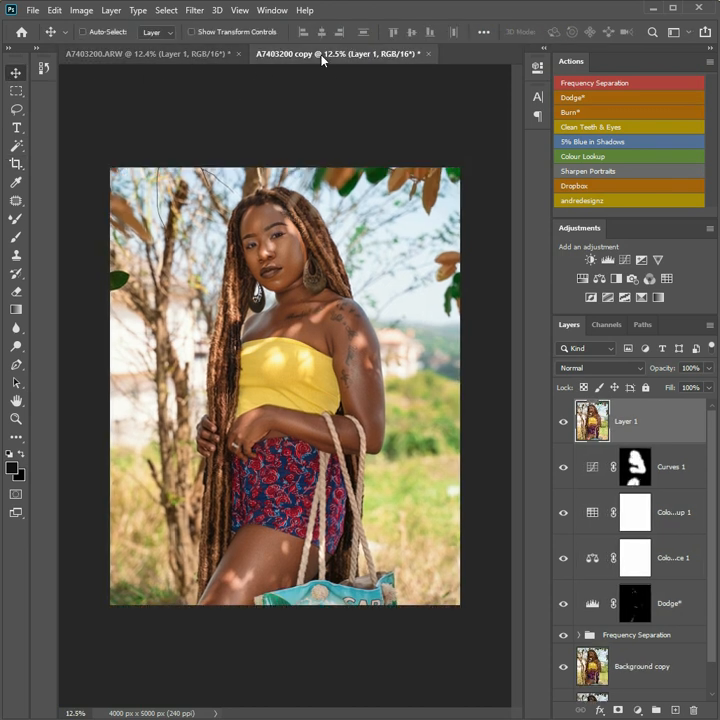
Crop the original A7403200.ARW document to the 4:5 (8:10) ratio.
left_click(190, 59)
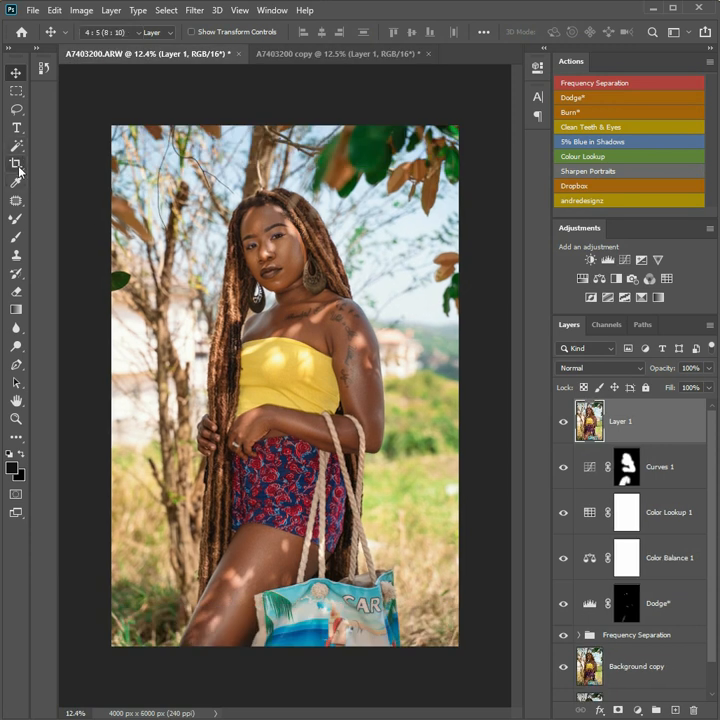
left_click(16, 163)
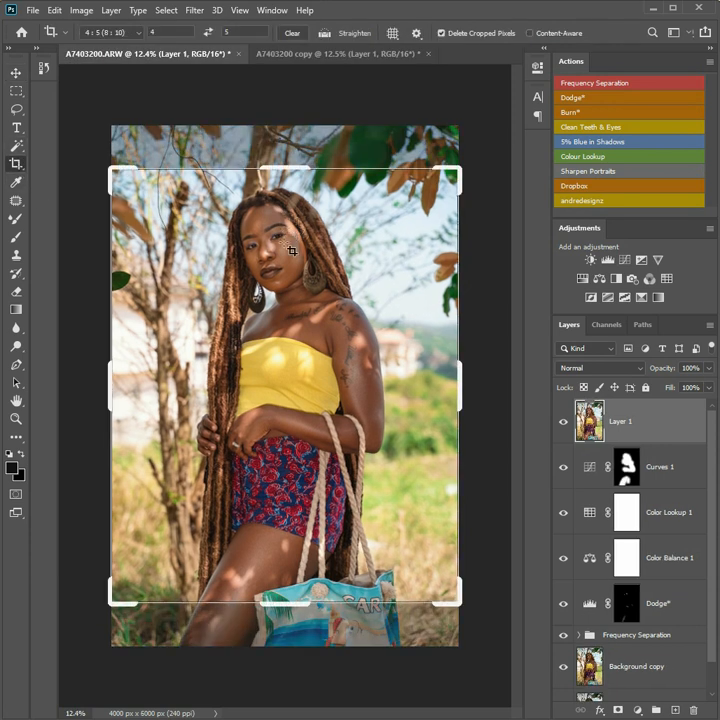
key("Return")
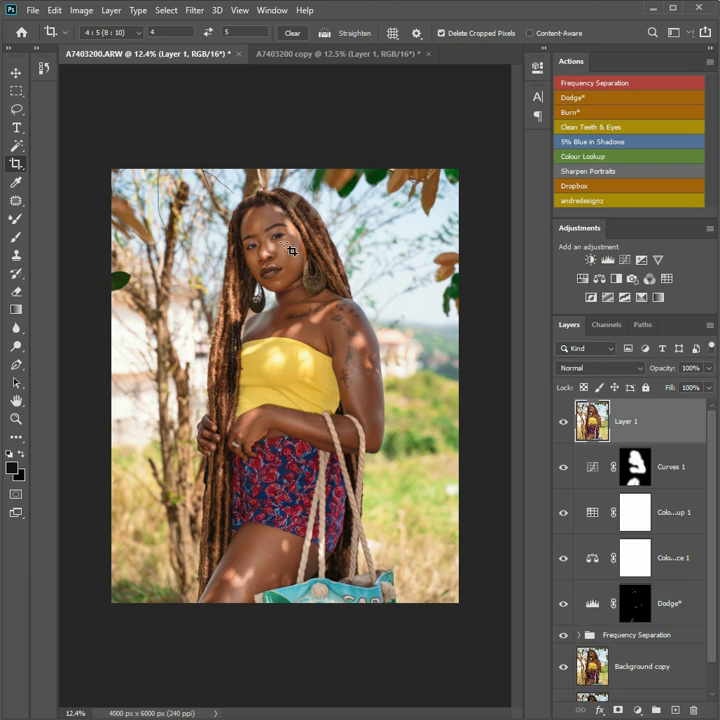
Undo the crop in the A7403200 copy document and place its uncropped Layer 1 over the portrait in the A7403200.ARW document.
left_click(300, 53)
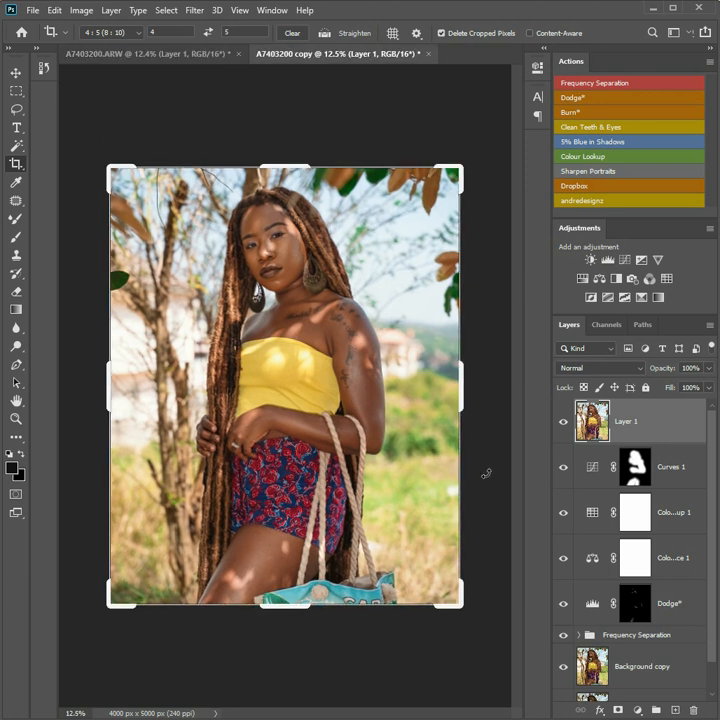
key("ctrl+z")
left_click(16, 73)
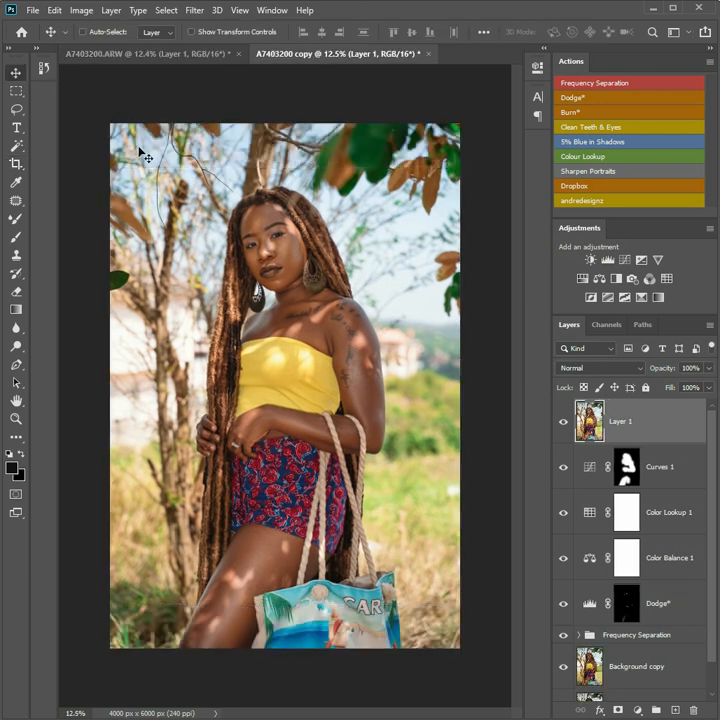
left_click_drag(318, 222, 275, 252)
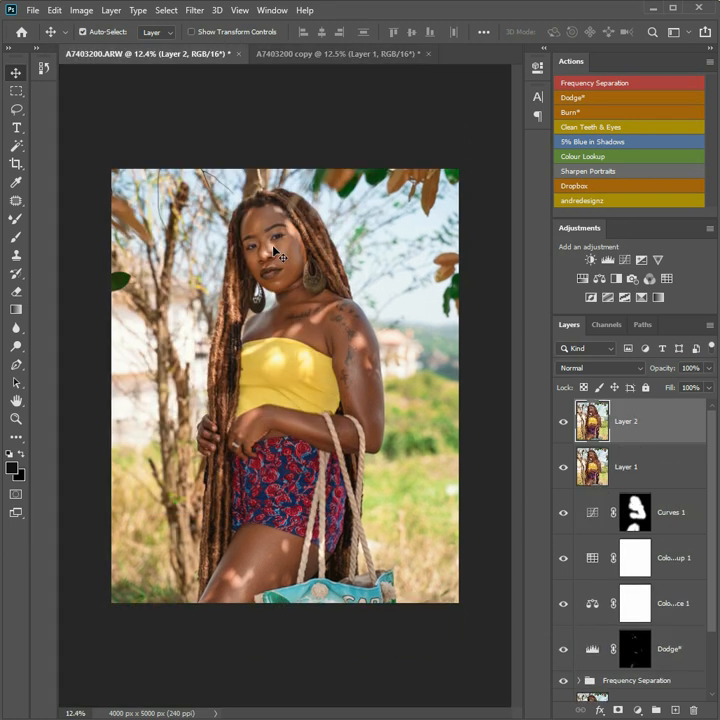
Scale the uncropped portrait layer down proportionally to about 83.7% so its full height fits the 4:5 canvas.
key("ctrl+t")
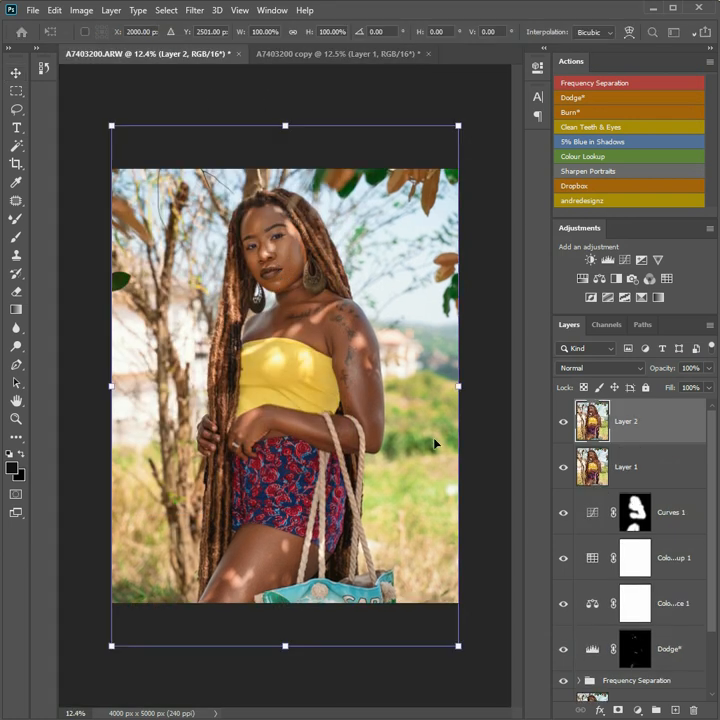
left_click_drag(456, 646, 431, 601)
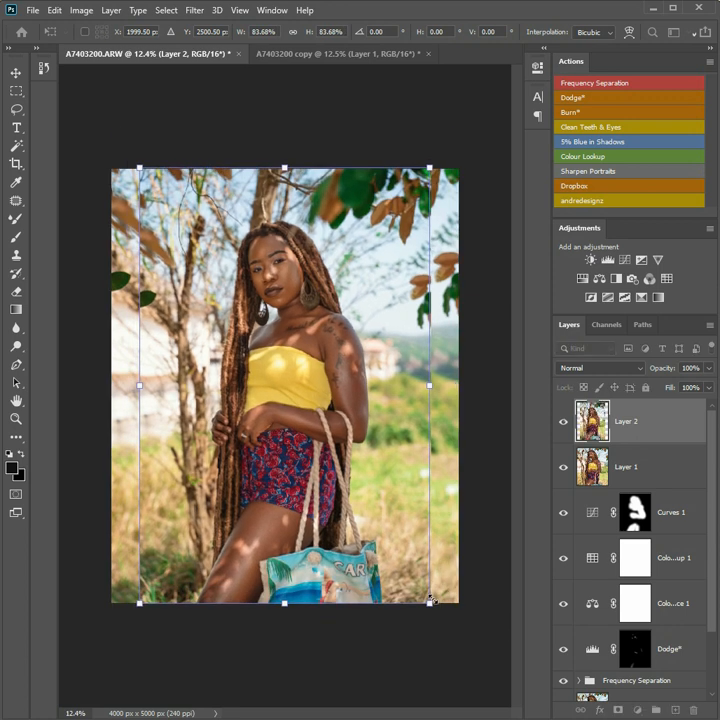
key("Return")
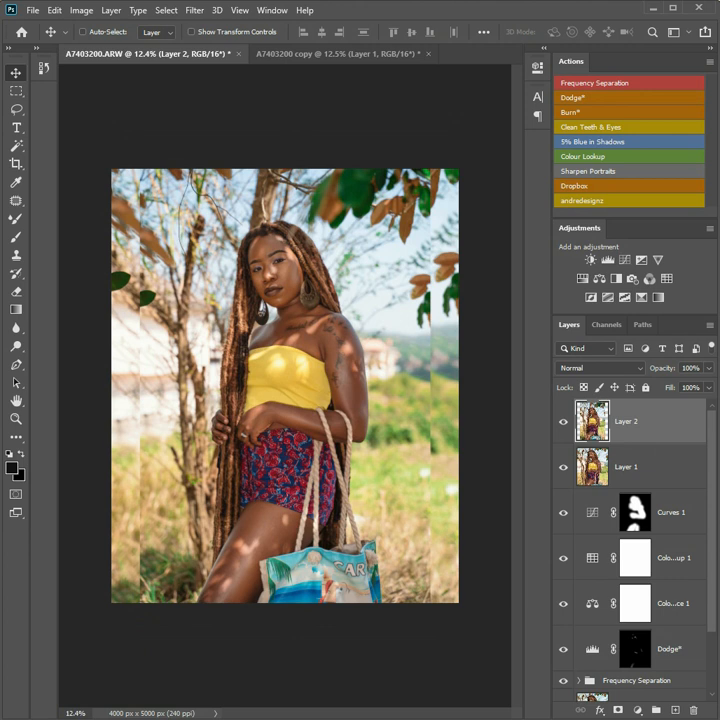
Select the full-height background strip beside the woman on the image's right side and stretch it outward to about 226% width.
left_click(16, 91)
left_click_drag(399, 157, 495, 436)
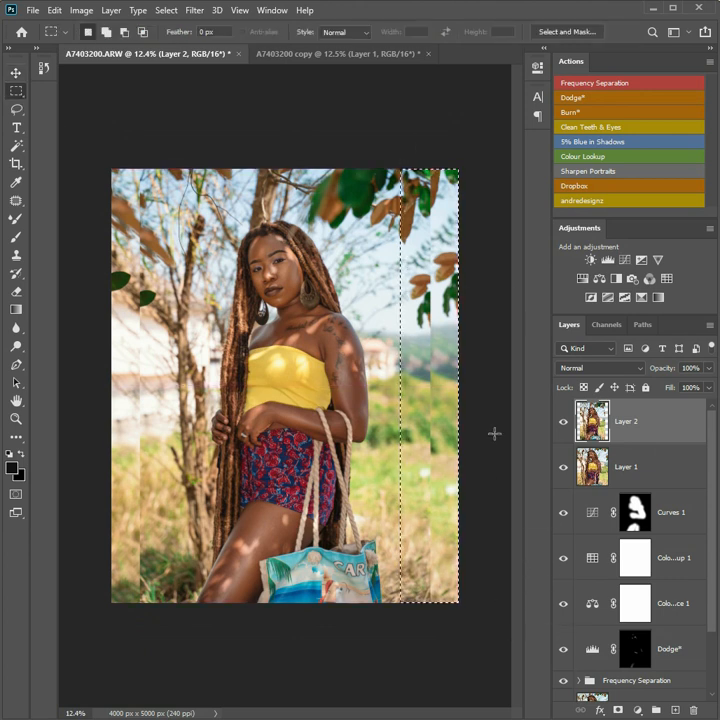
key("ctrl+t")
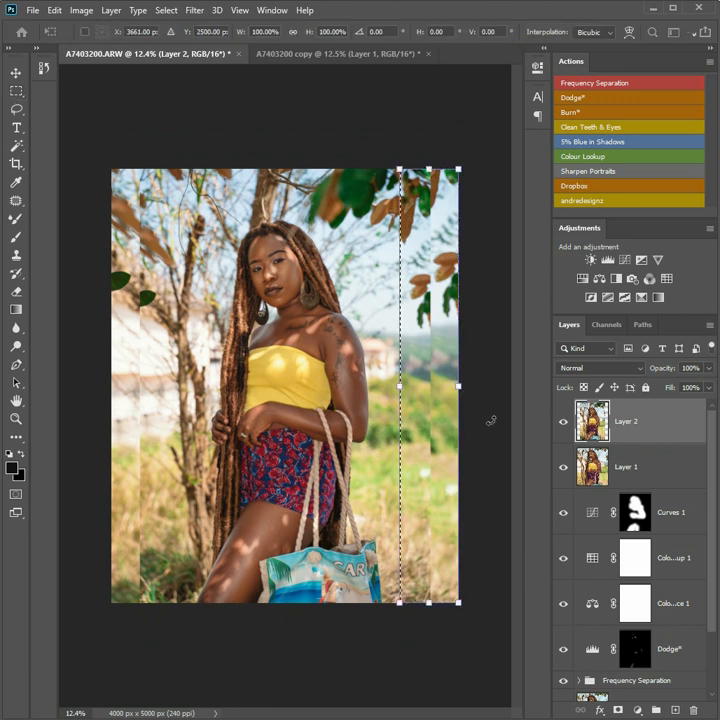
right_click(424, 357)
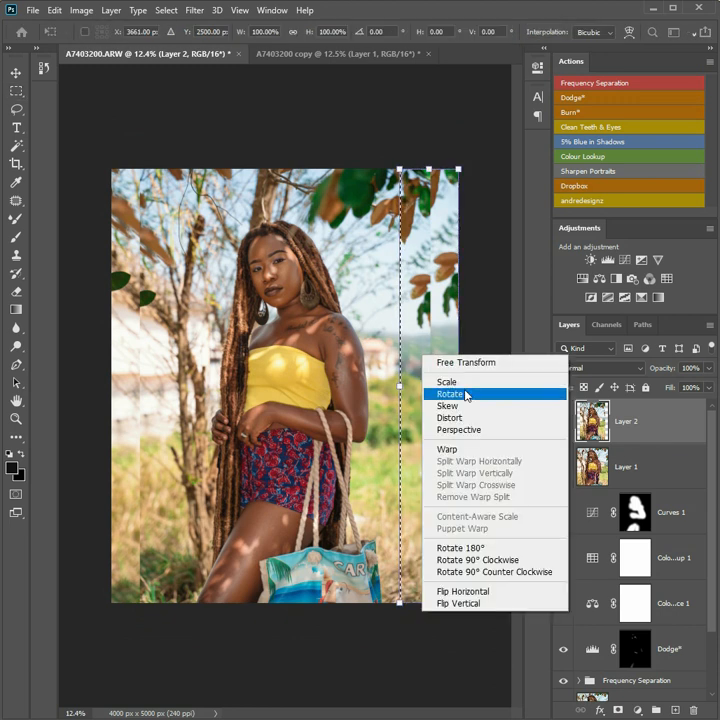
left_click(466, 419)
mouse_move(462, 390)
left_mouse_down()
mouse_move(489, 389)
mouse_move(463, 388)
left_mouse_up()
left_click_drag(530, 388, 536, 389)
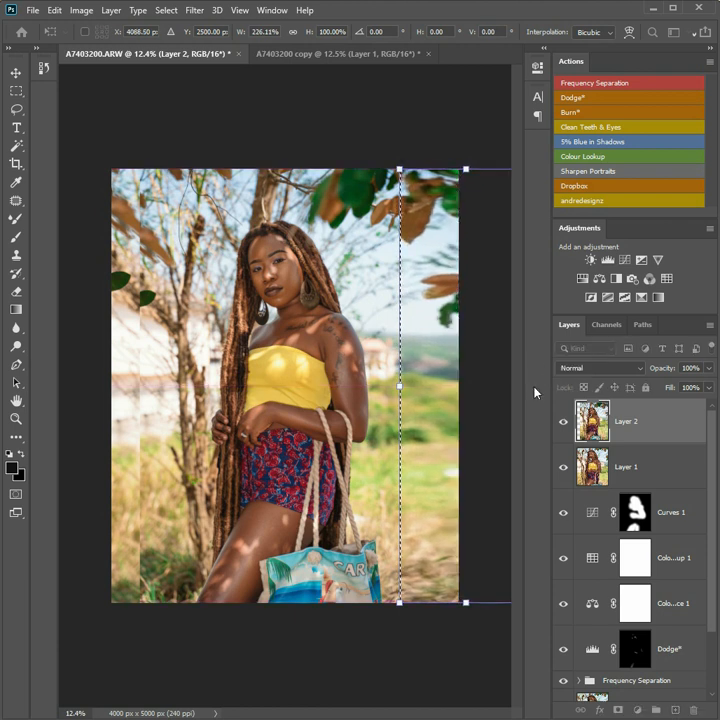
key("Return")
Select the full-height background strip along the image's left side, stretch it outward past the canvas edge, and clear the selection.
left_click(80, 140)
left_click_drag(80, 140, 165, 630)
key("ctrl+t")
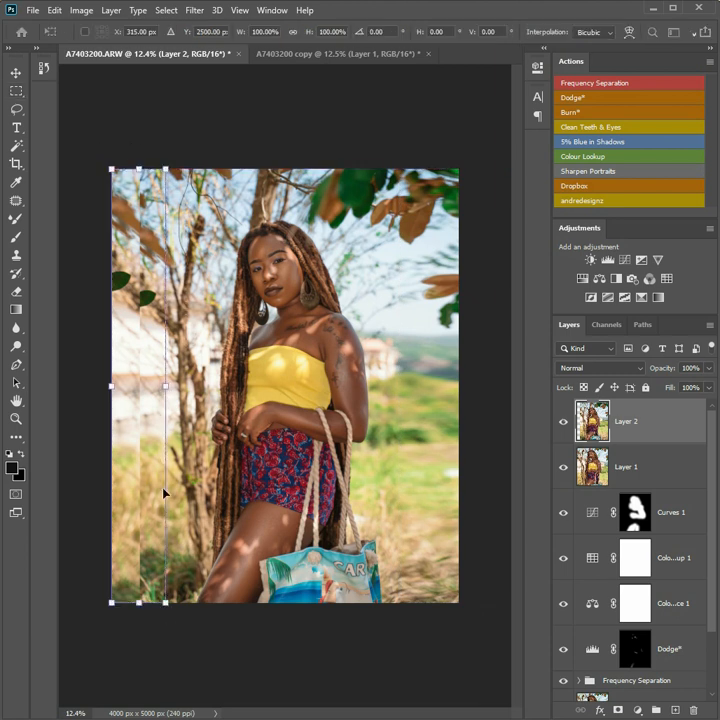
left_click_drag(110, 387, 45, 397)
key("Return")
left_click(269, 145)
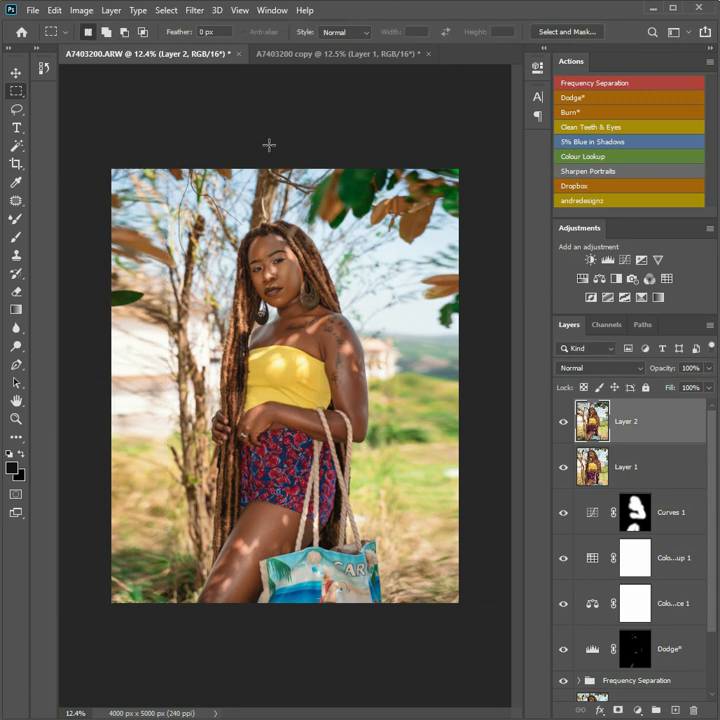